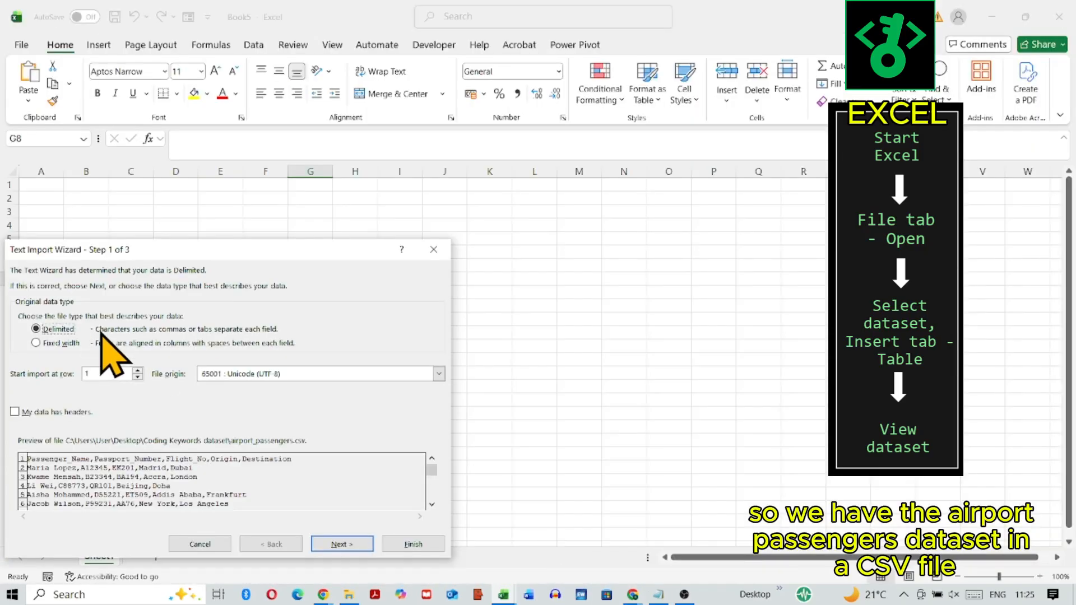
# Step: Import airport_passengers.csv into the workbook as delimited text, keeping the General format for the columns
pyautogui.click(342, 544)
pyautogui.click(343, 544)
pyautogui.click(336, 476)
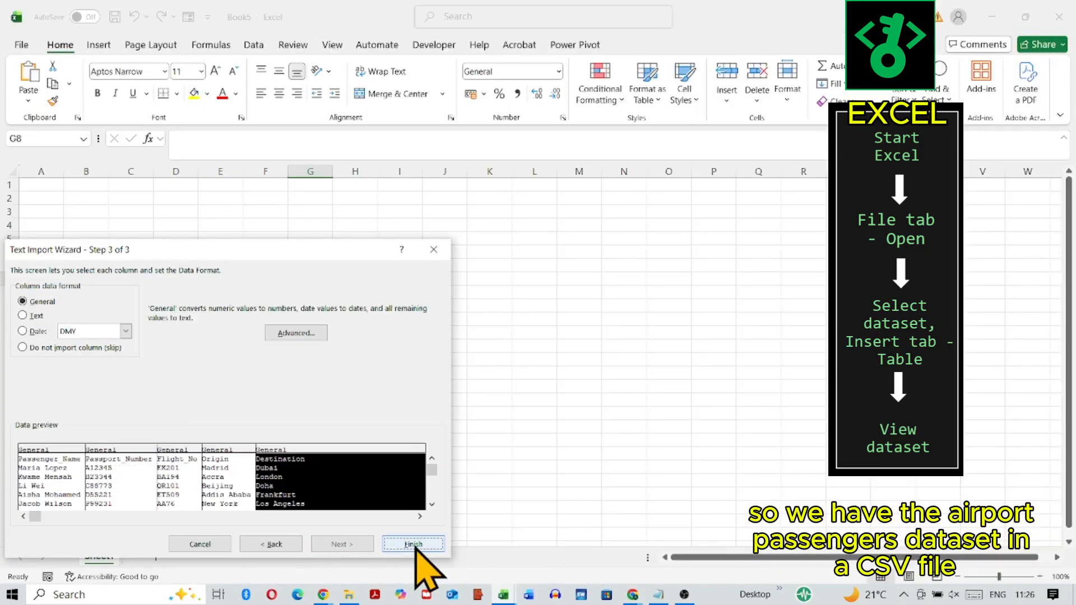
pyautogui.click(413, 544)
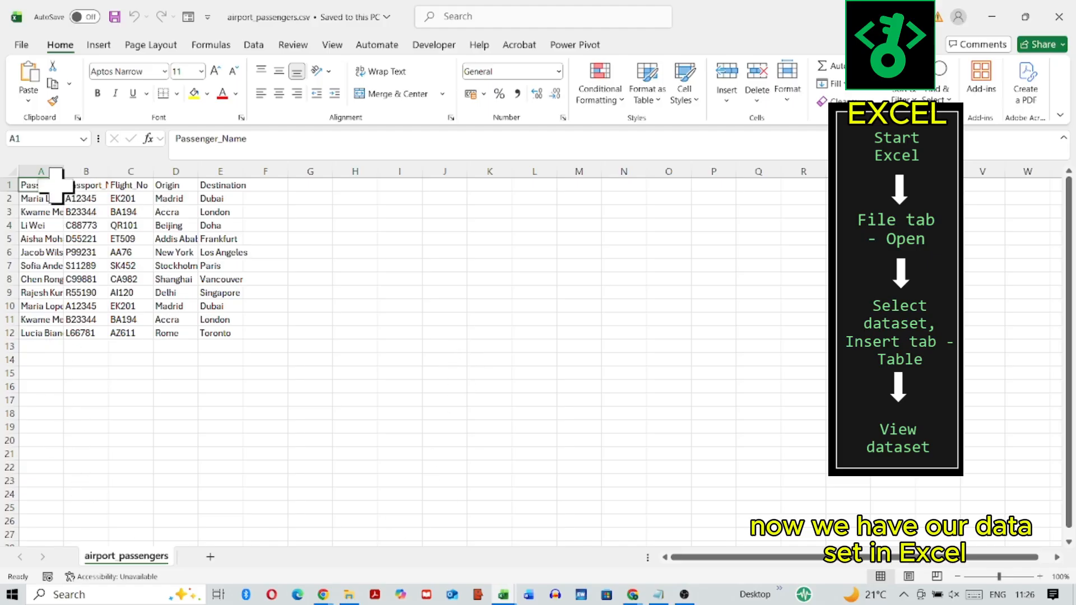
# Step: Convert the dataset in A1:E12 into a table that uses its first row as headers
pyautogui.moveTo(49, 185); pyautogui.dragTo(230, 336)
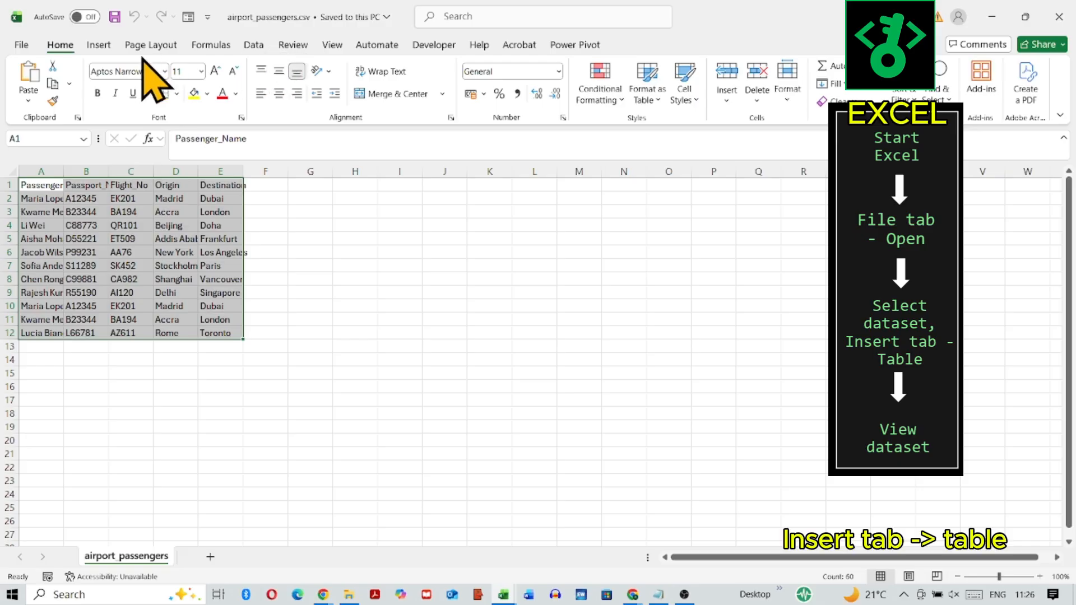
pyautogui.click(103, 48)
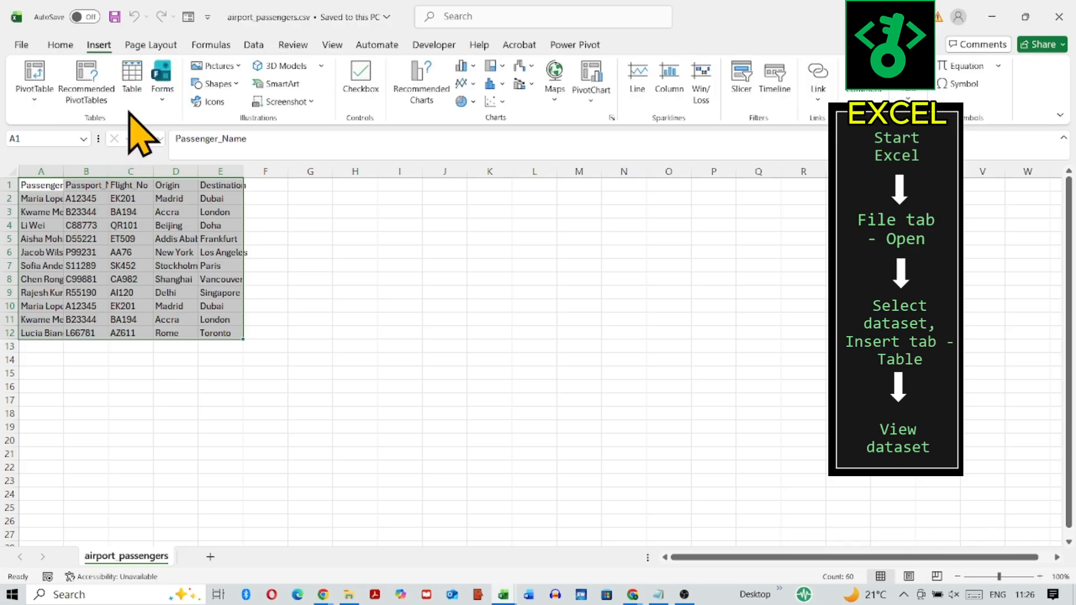
pyautogui.click(132, 78)
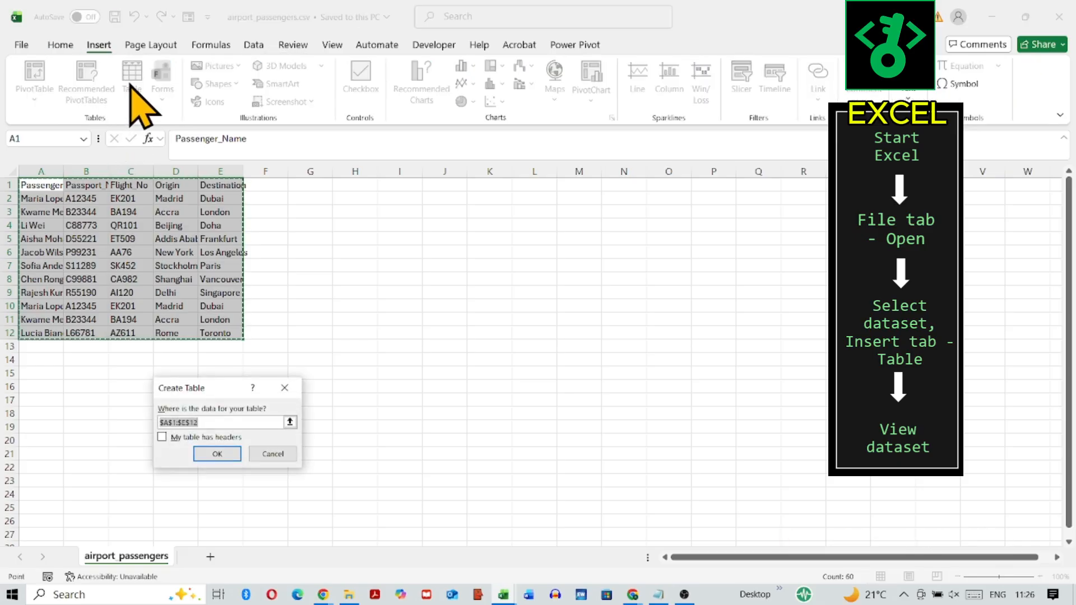
pyautogui.click(162, 437)
pyautogui.click(228, 455)
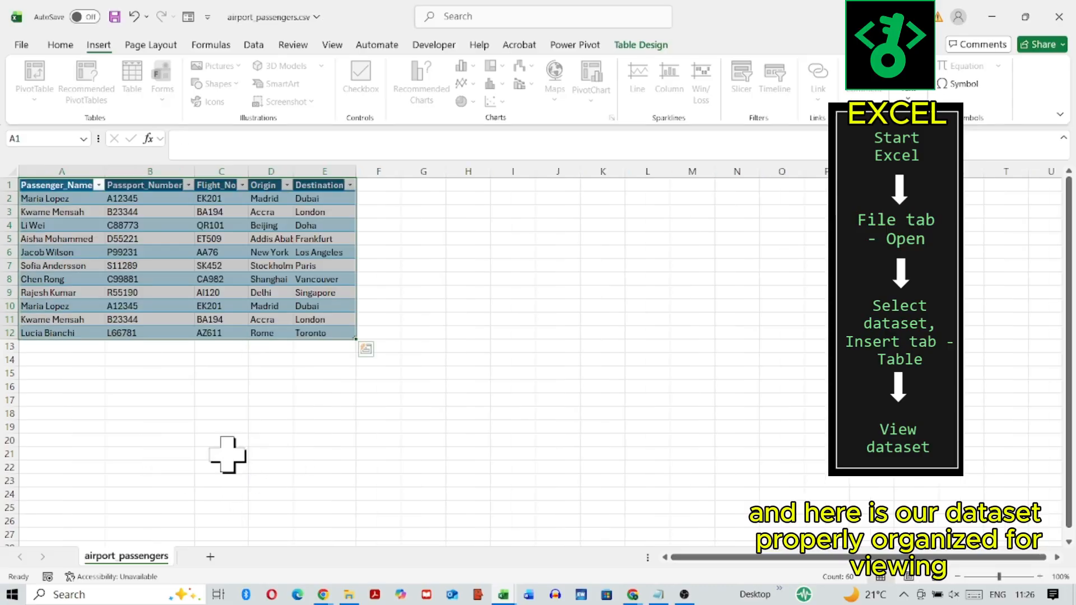
pyautogui.click(1039, 577)
pyautogui.click(1039, 577)
pyautogui.click(1039, 576)
pyautogui.click(1040, 576)
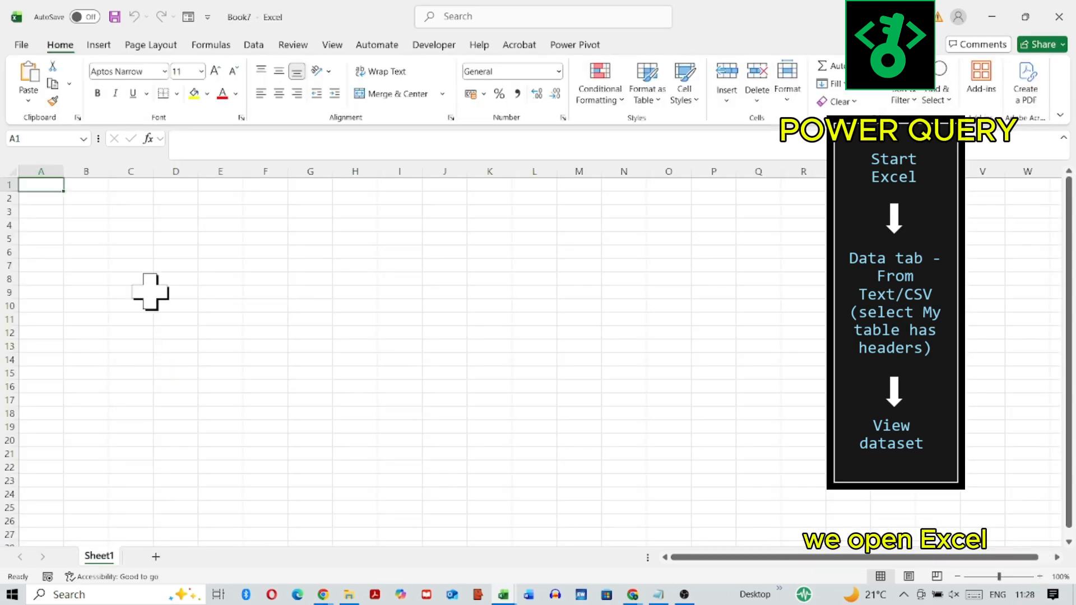
# Step: Import airport_passengers.csv as a Text/CSV data source and open it in the Power Query Editor
pyautogui.click(253, 45)
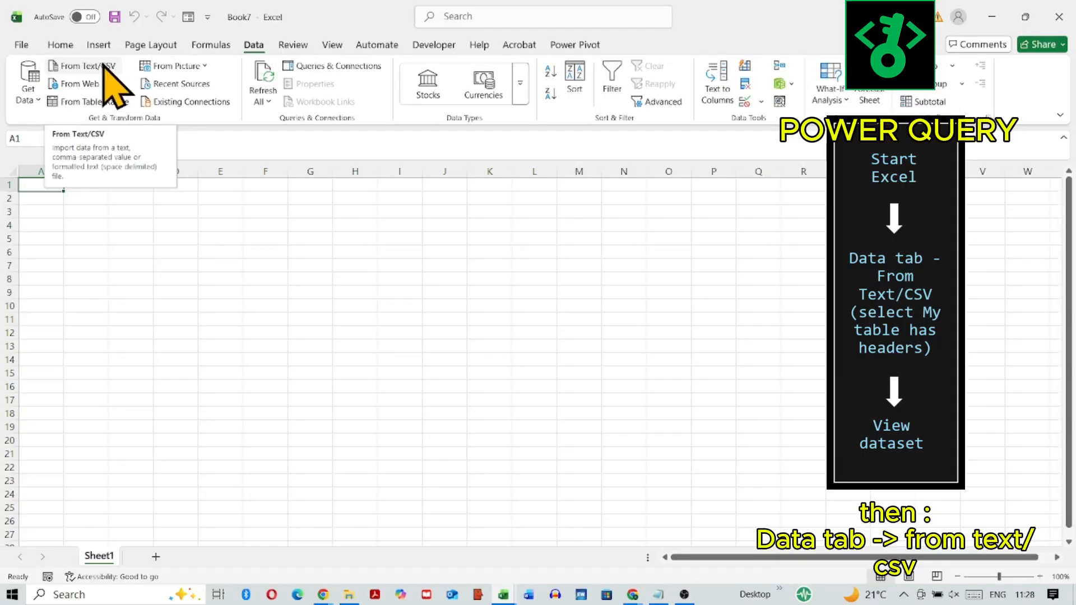
pyautogui.click(104, 66)
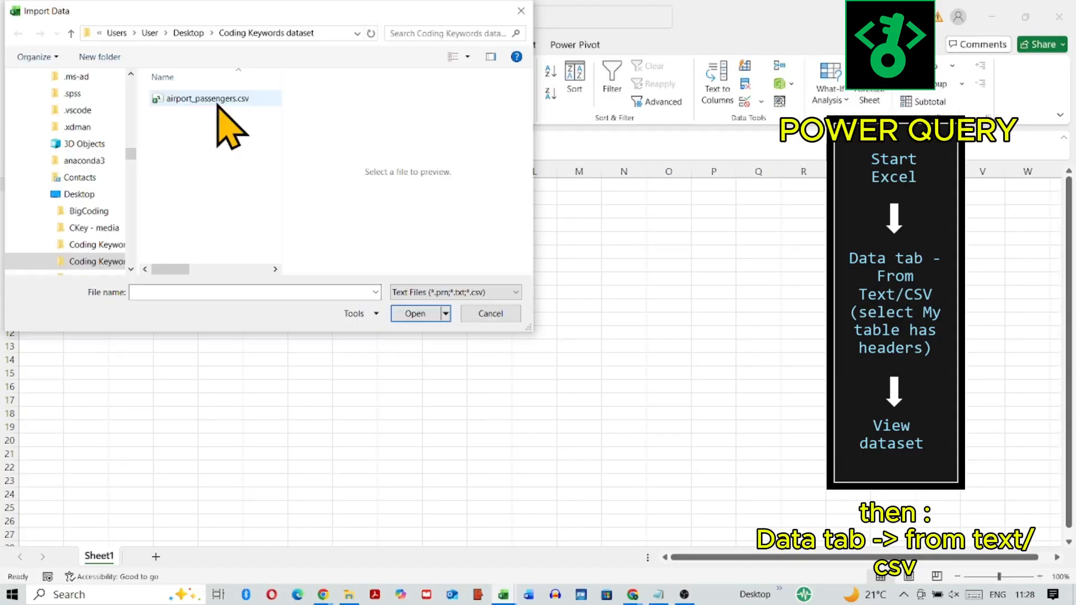
pyautogui.click(401, 309)
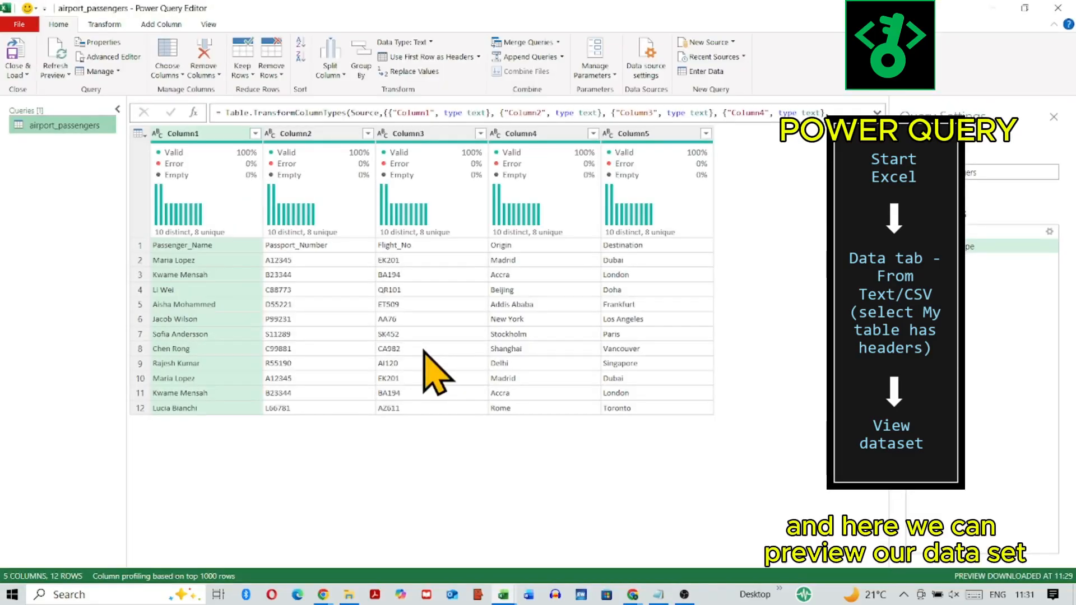
# Step: Examine the dataset's columns by switching the column profile, column distribution and column quality displays on and off
pyautogui.click(208, 24)
pyautogui.click(176, 58)
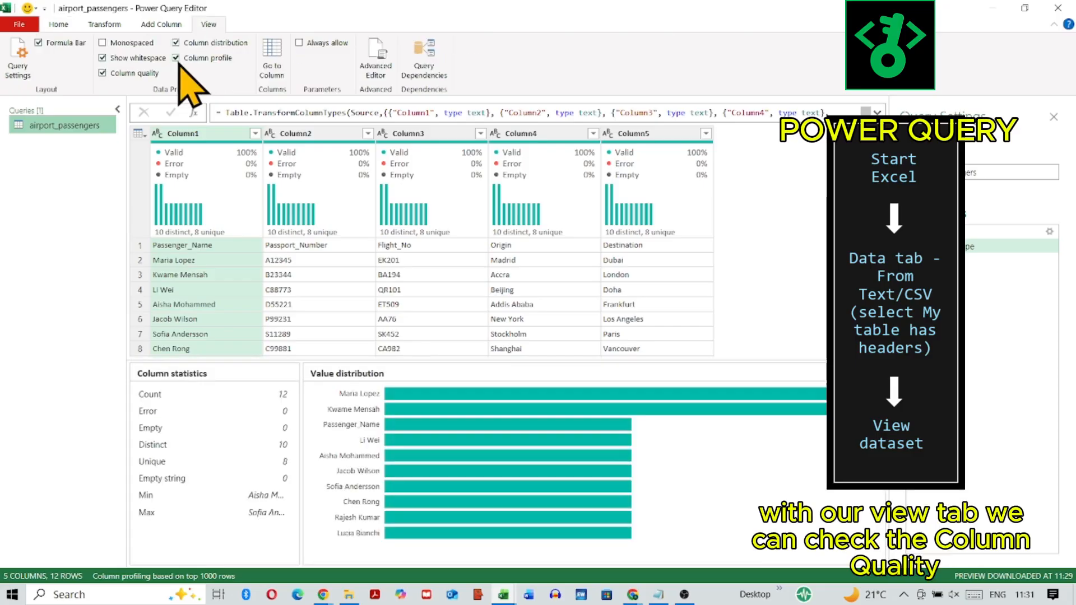
pyautogui.click(176, 59)
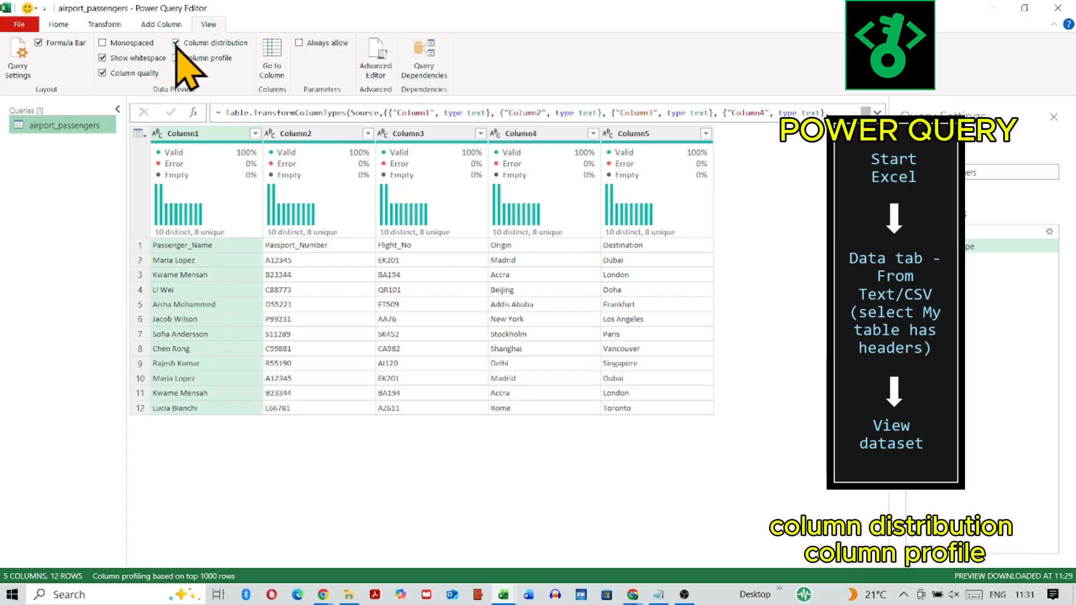
pyautogui.click(176, 43)
pyautogui.click(176, 43)
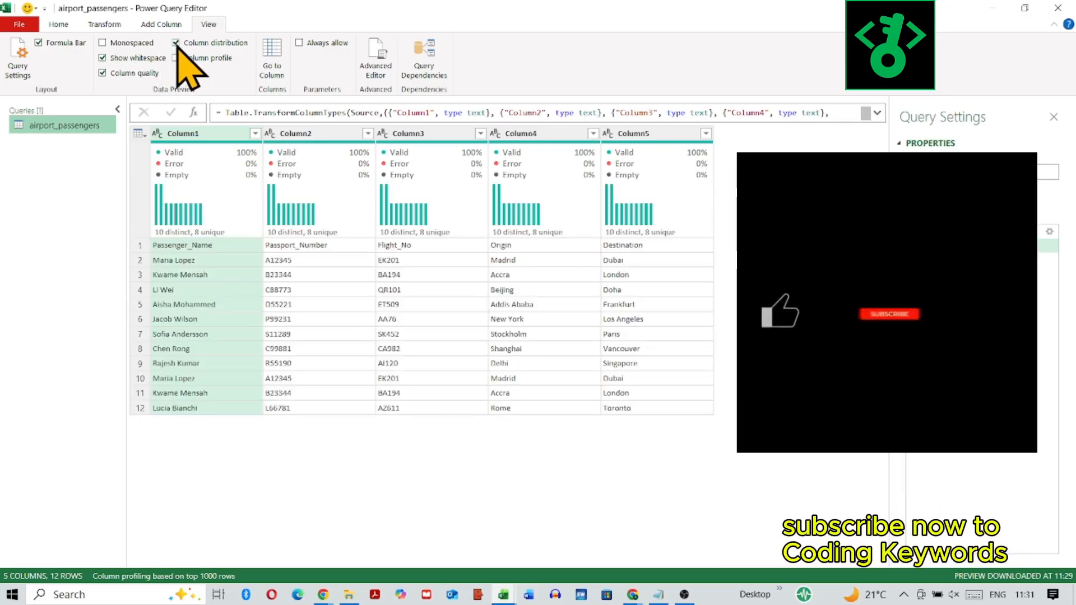
pyautogui.click(103, 72)
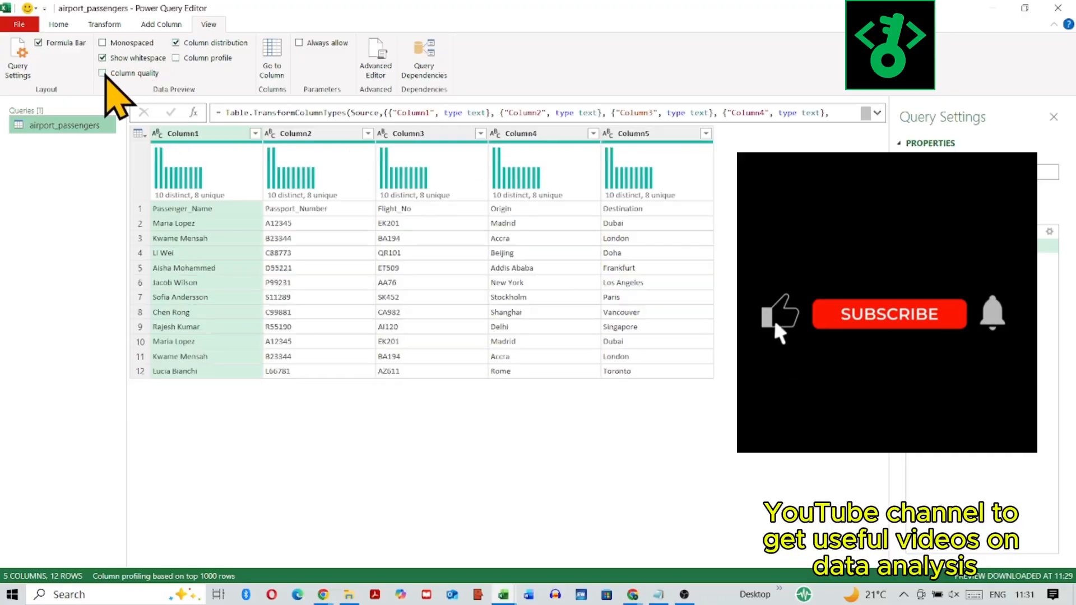
pyautogui.click(102, 73)
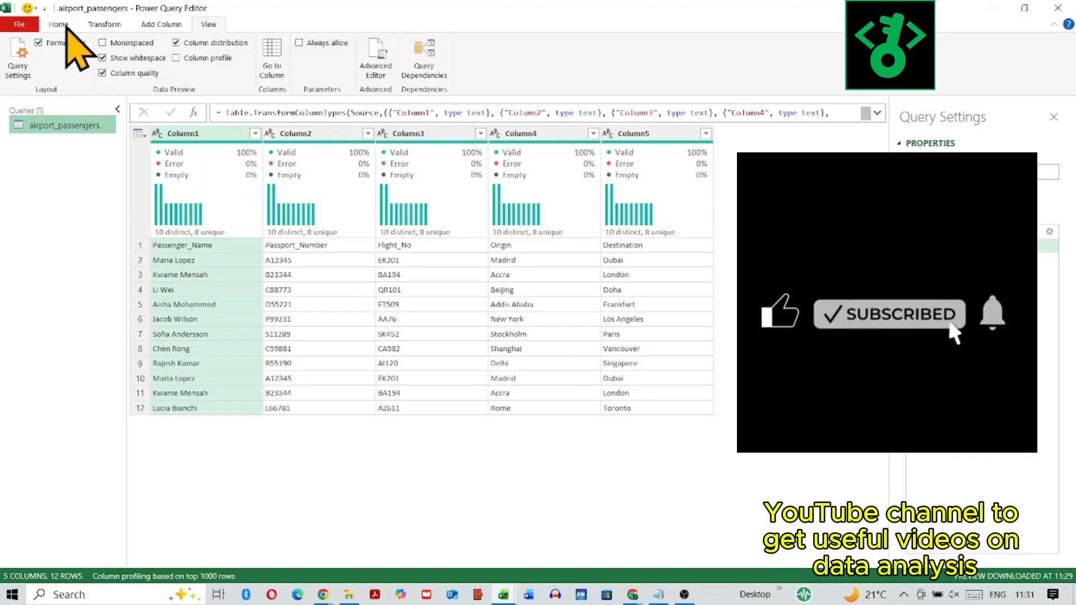
# Step: Close the query editor and load the airport_passengers query into the workbook
pyautogui.click(59, 24)
pyautogui.click(19, 67)
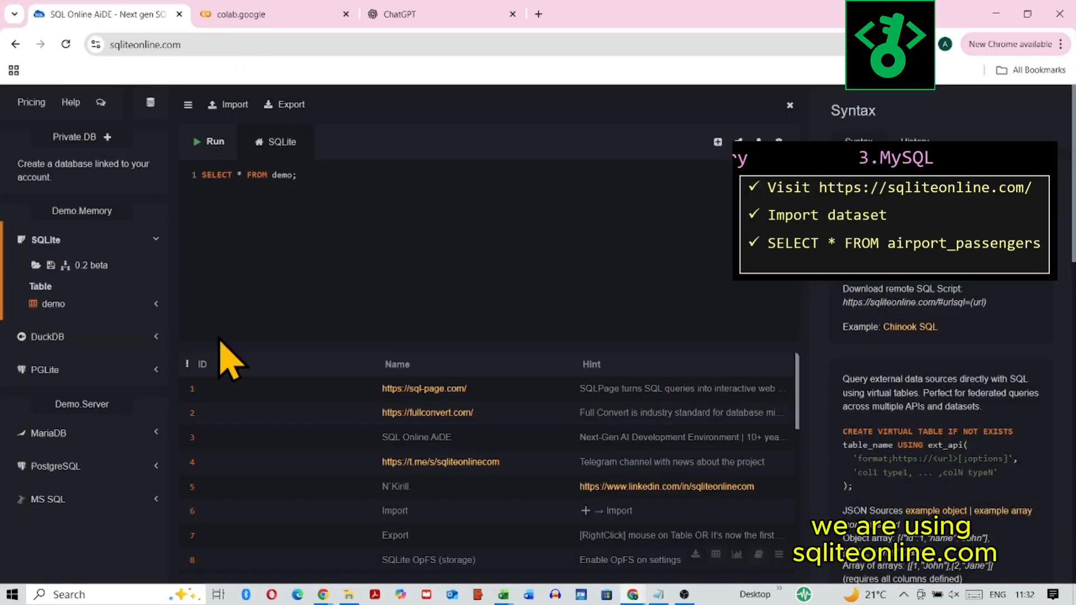
# Step: On sqliteonline.com, import airport_passengers.csv as a SQLite table with column names from its first row, and expand the table's column list
pyautogui.click(229, 105)
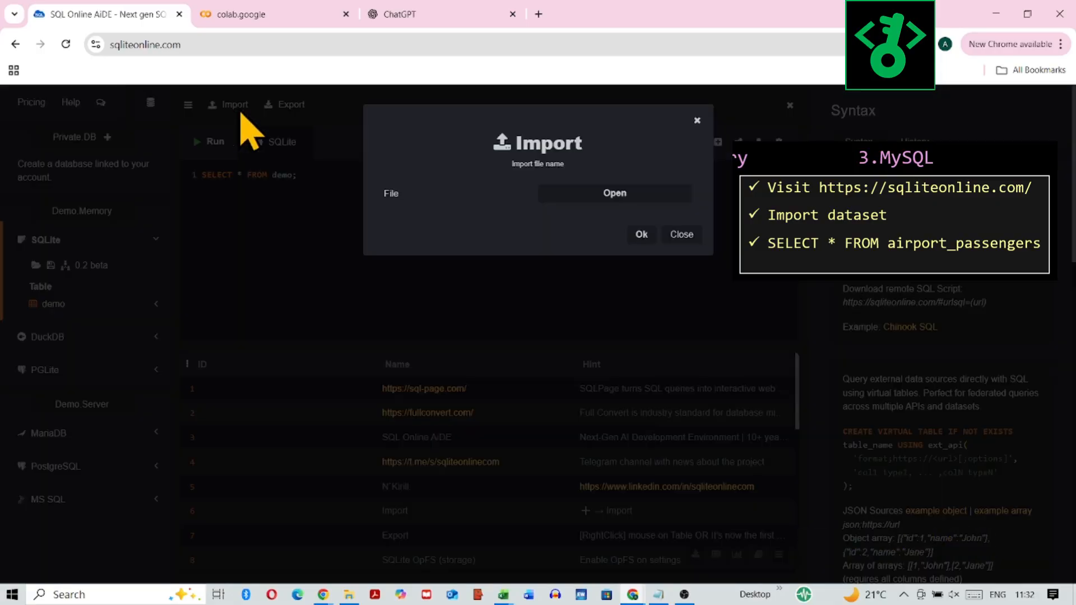
pyautogui.click(623, 196)
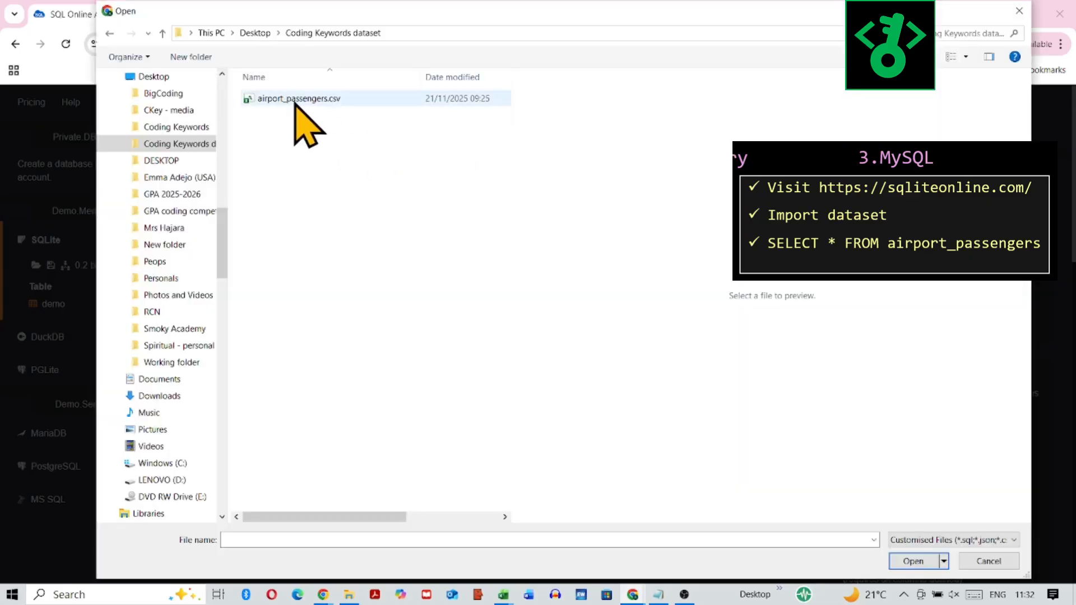
pyautogui.click(298, 99)
pyautogui.click(913, 561)
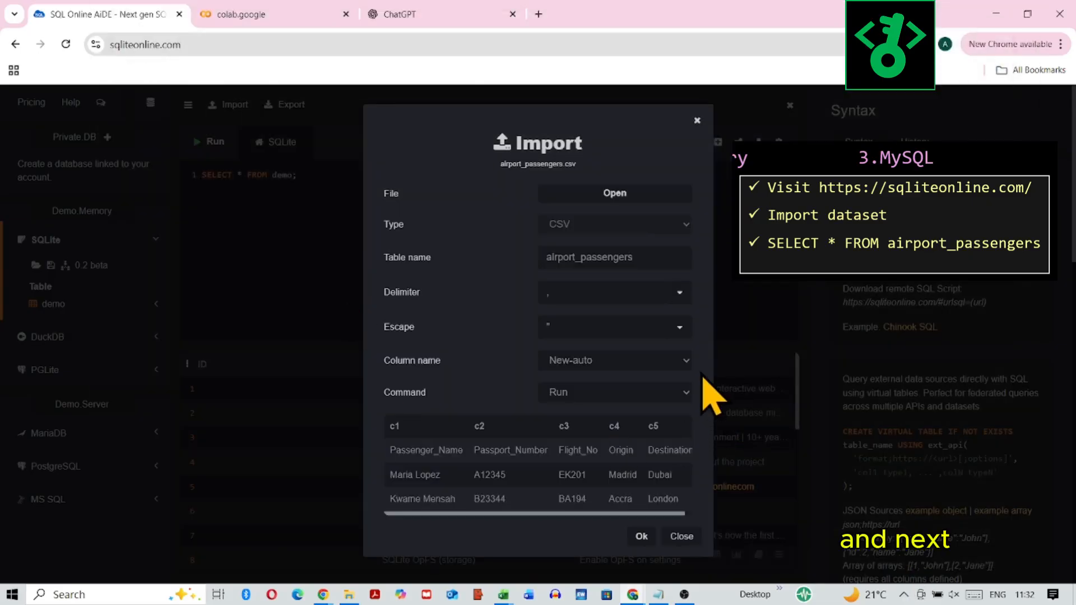
pyautogui.click(686, 362)
pyautogui.click(636, 399)
pyautogui.click(641, 537)
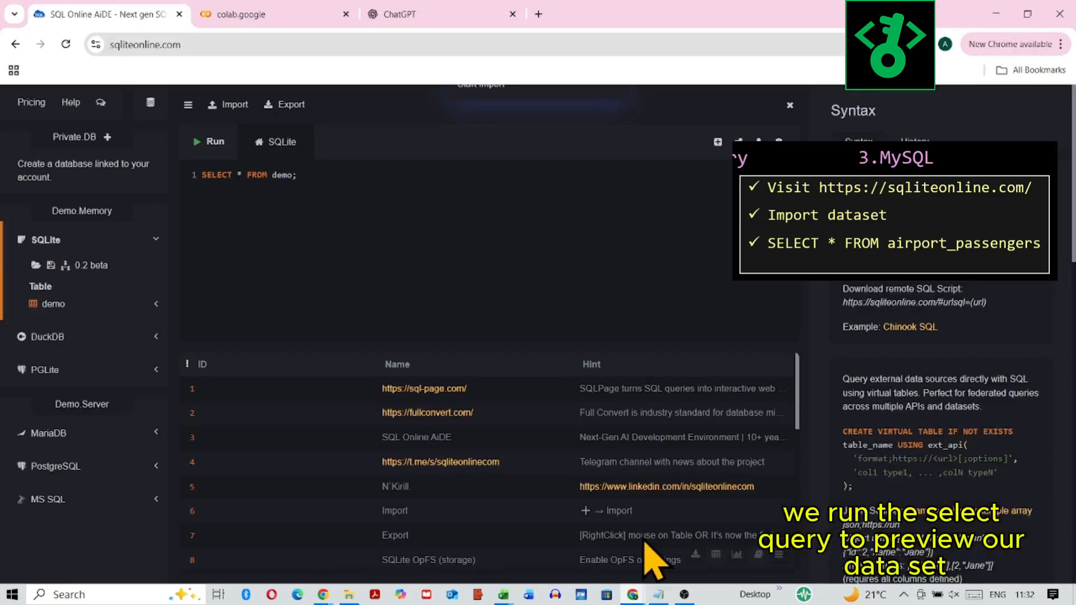
pyautogui.click(73, 304)
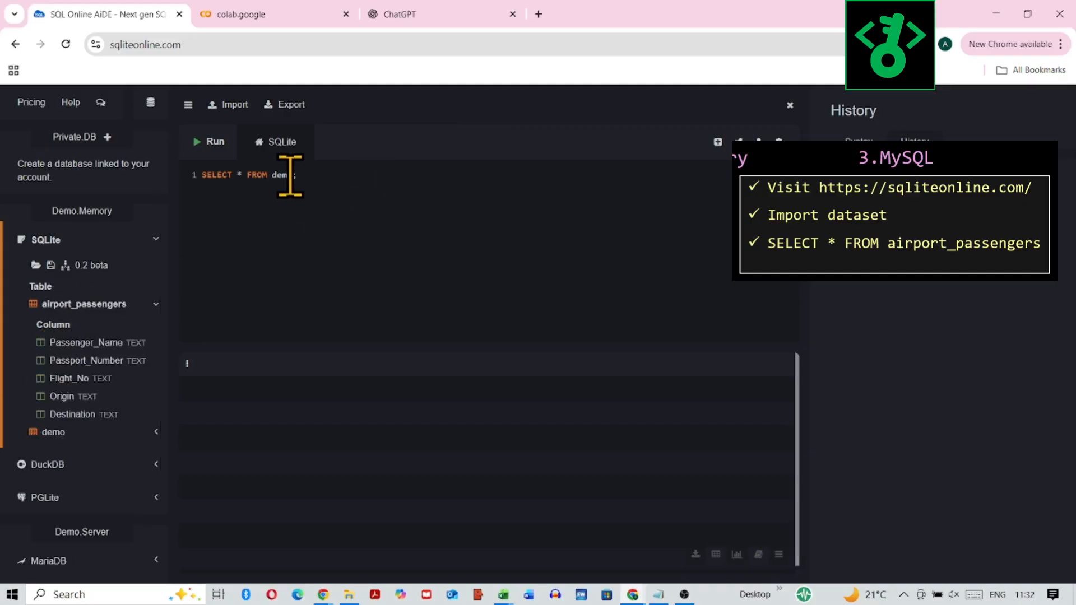
# Step: Replace the default query with SELECT * FROM airport_passengers, run it and look through the returned rows
pyautogui.moveTo(292, 176); pyautogui.dragTo(144, 168)
pyautogui.write('SELECT')
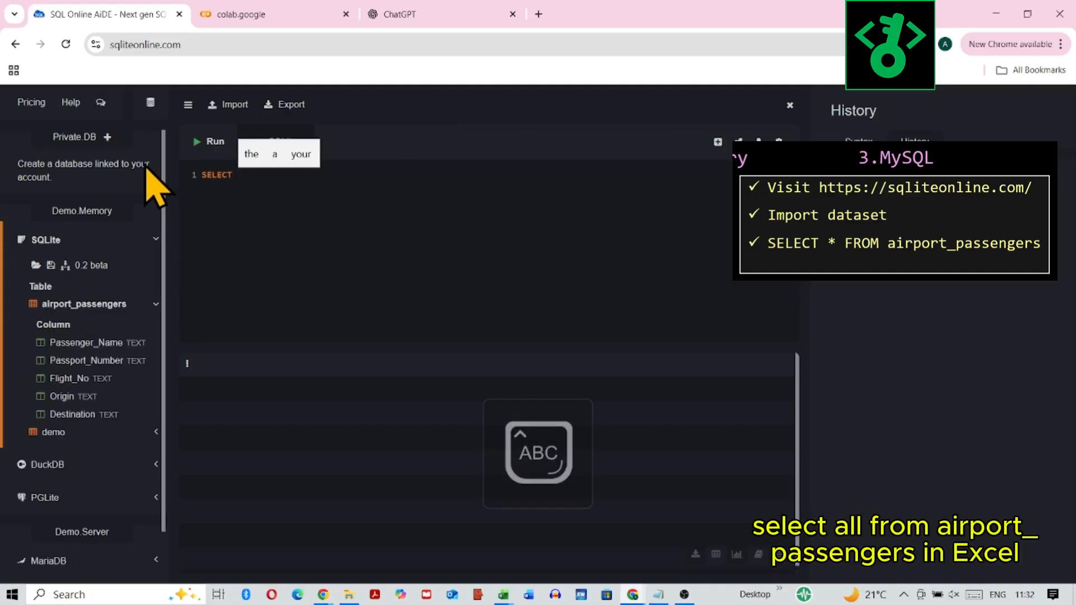
pyautogui.write(' * FROM ')
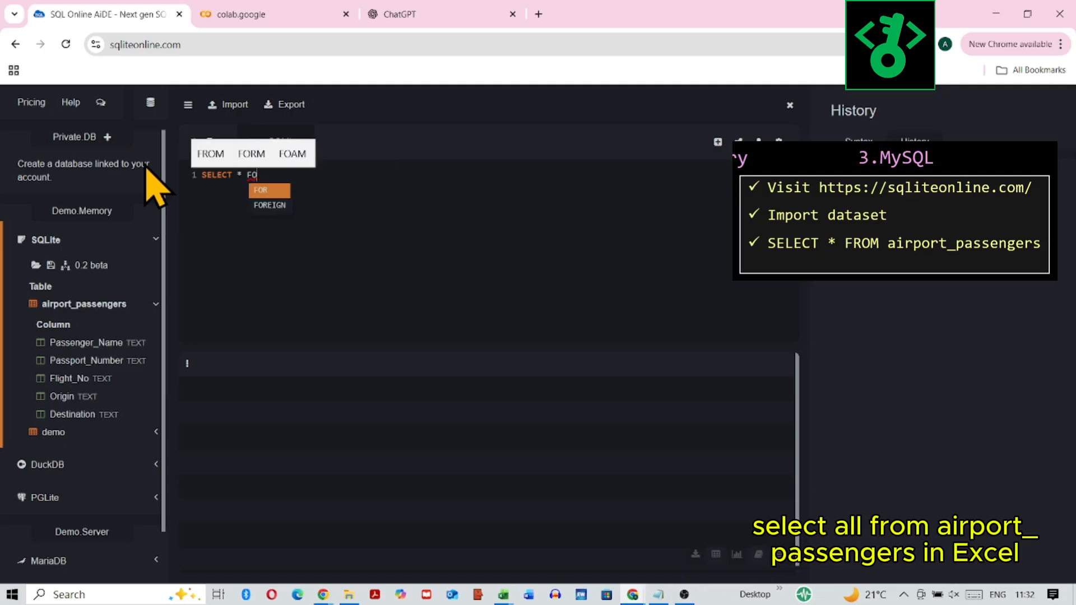
pyautogui.write('air')
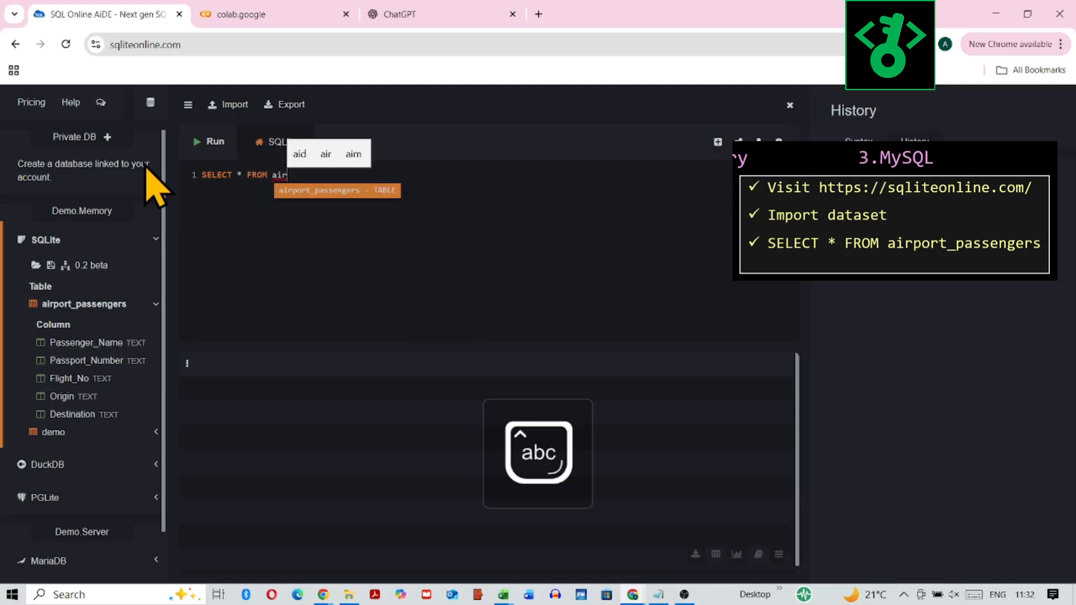
pyautogui.write('port')
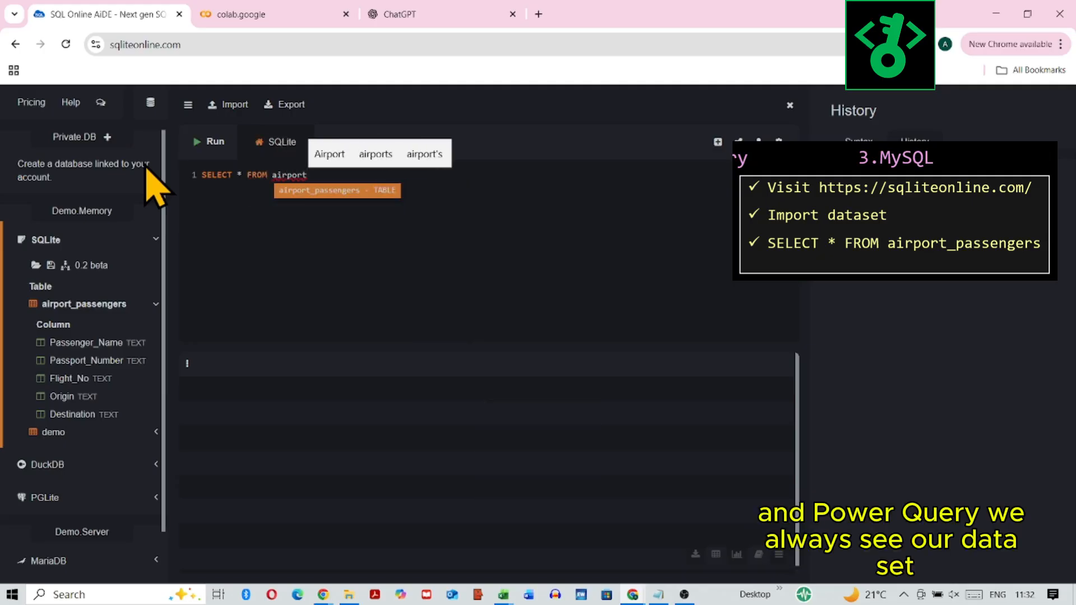
pyautogui.write('_passenger')
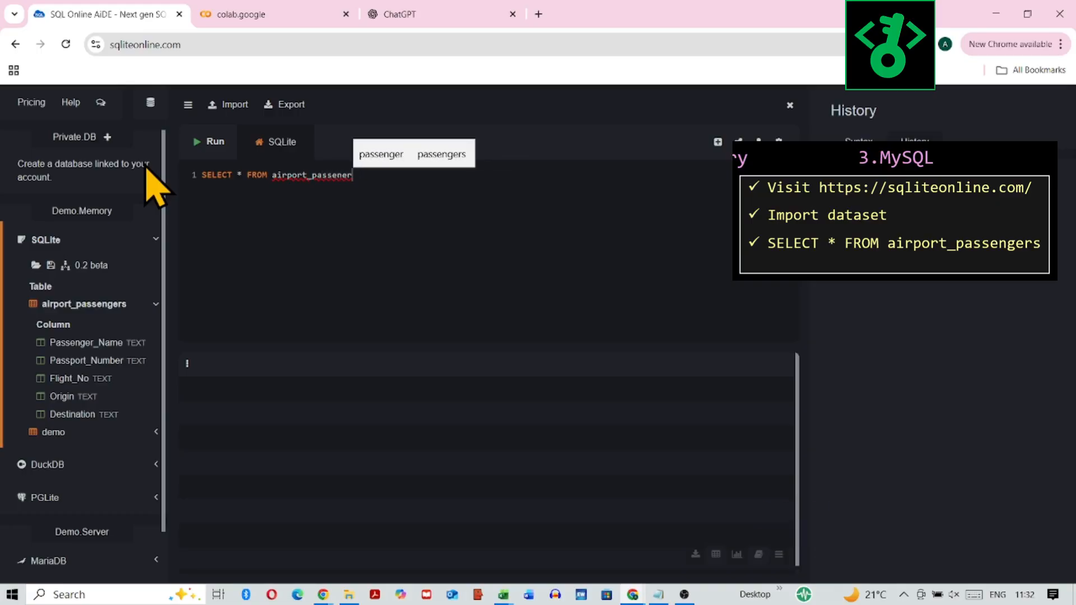
pyautogui.write('s')
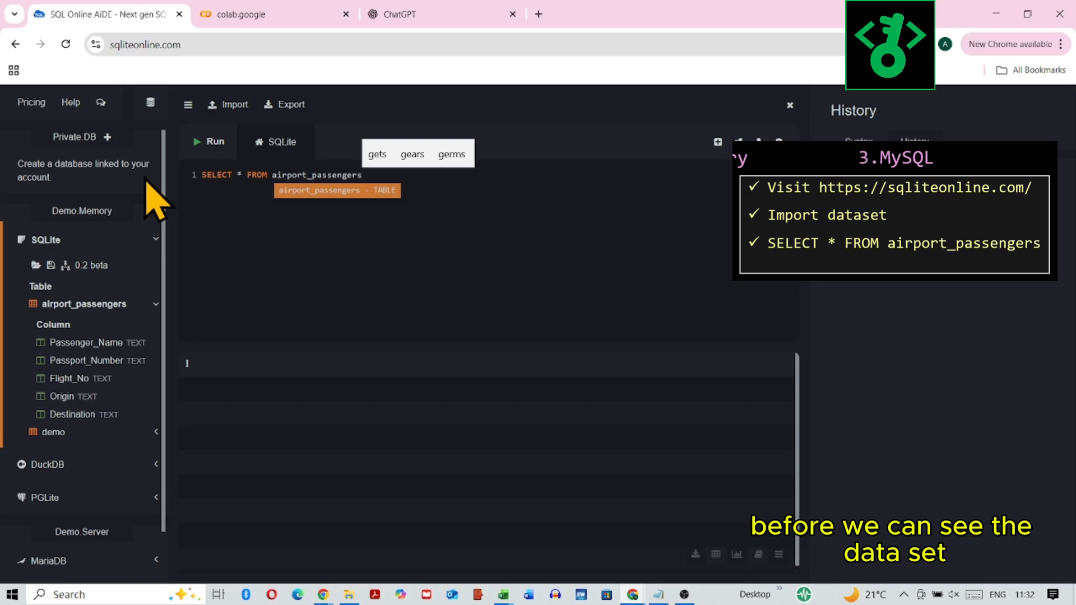
pyautogui.click(213, 144)
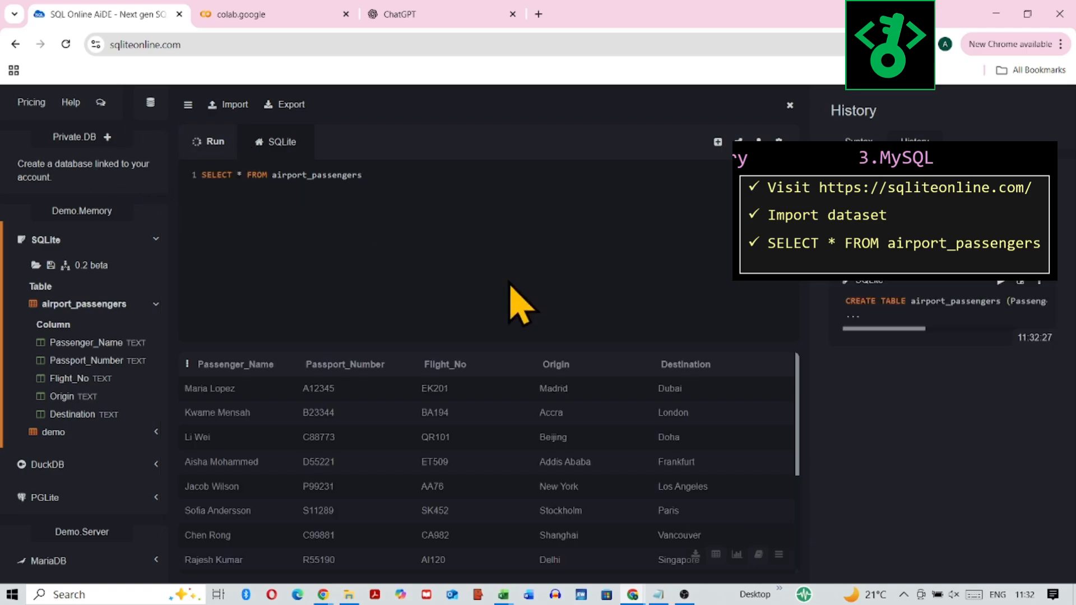
pyautogui.scroll(-5, 622, 480)
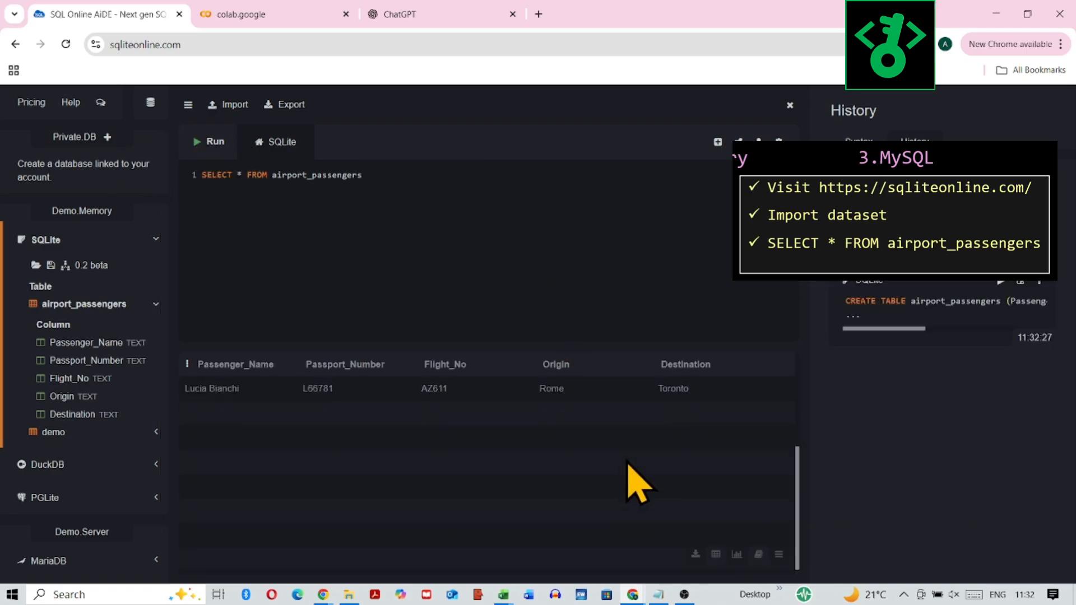
pyautogui.scroll(5, 636, 482)
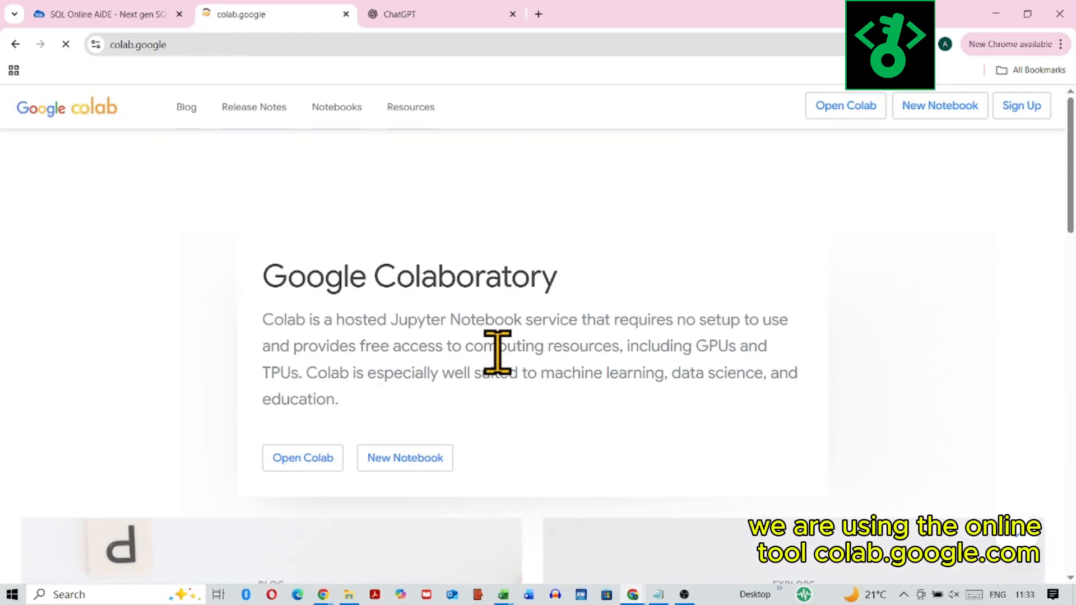
# Step: Create a new notebook in Google Colab and upload airport_passengers.csv to its files
pyautogui.click(392, 465)
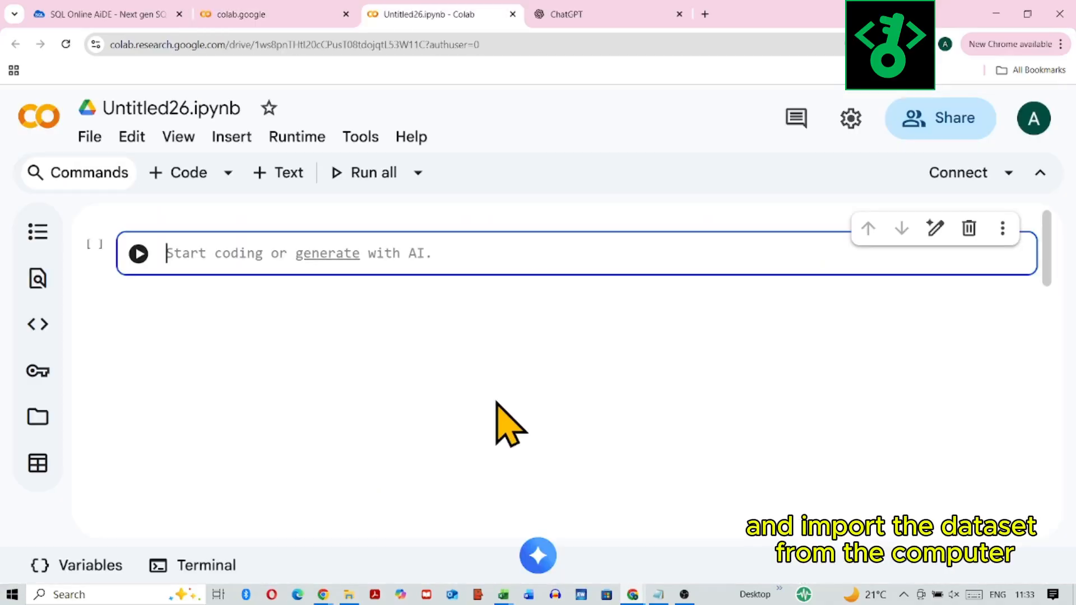
pyautogui.click(38, 418)
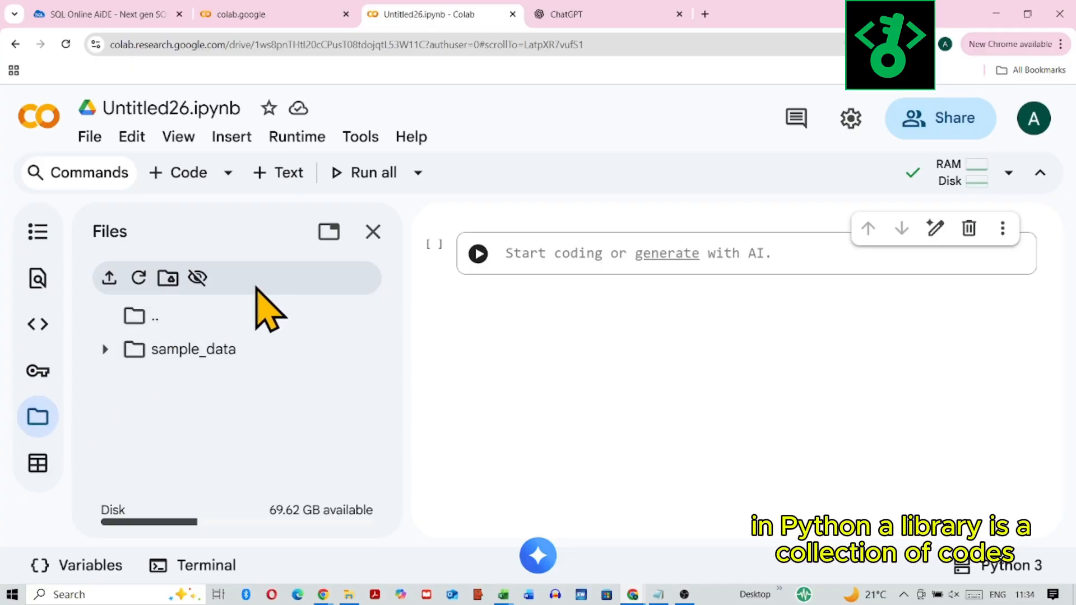
pyautogui.click(111, 278)
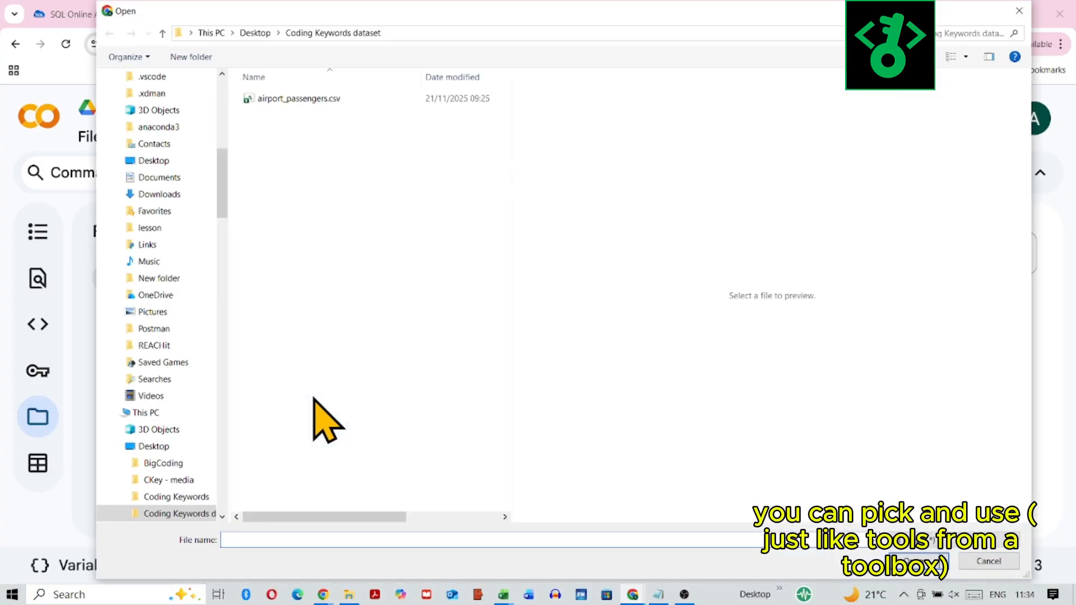
pyautogui.click(301, 101)
pyautogui.click(919, 562)
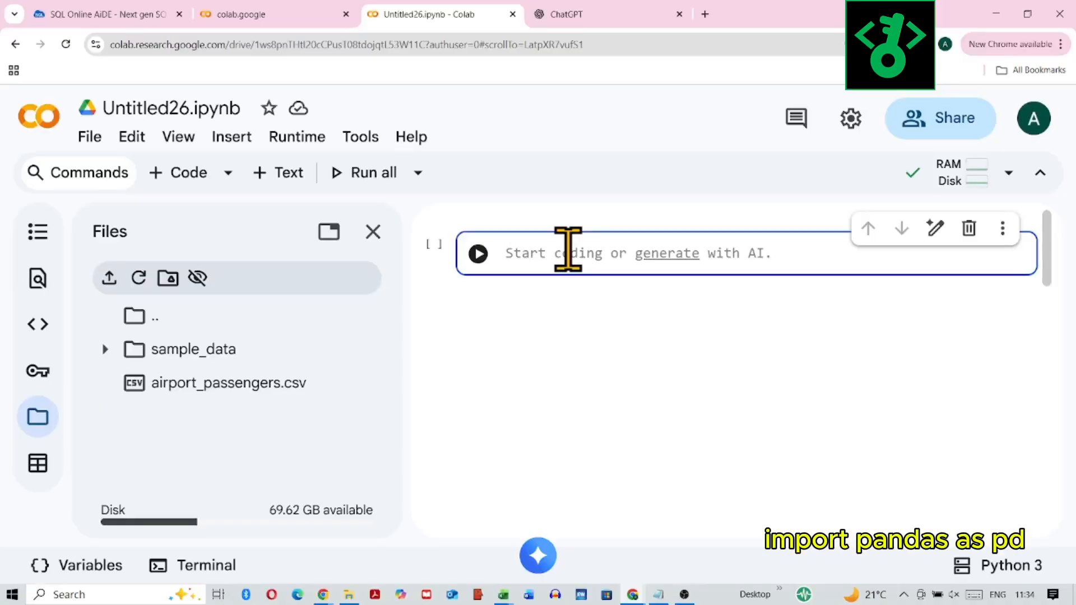
# Step: Write import pandas as pd in the notebook's first code cell
pyautogui.write('import ')
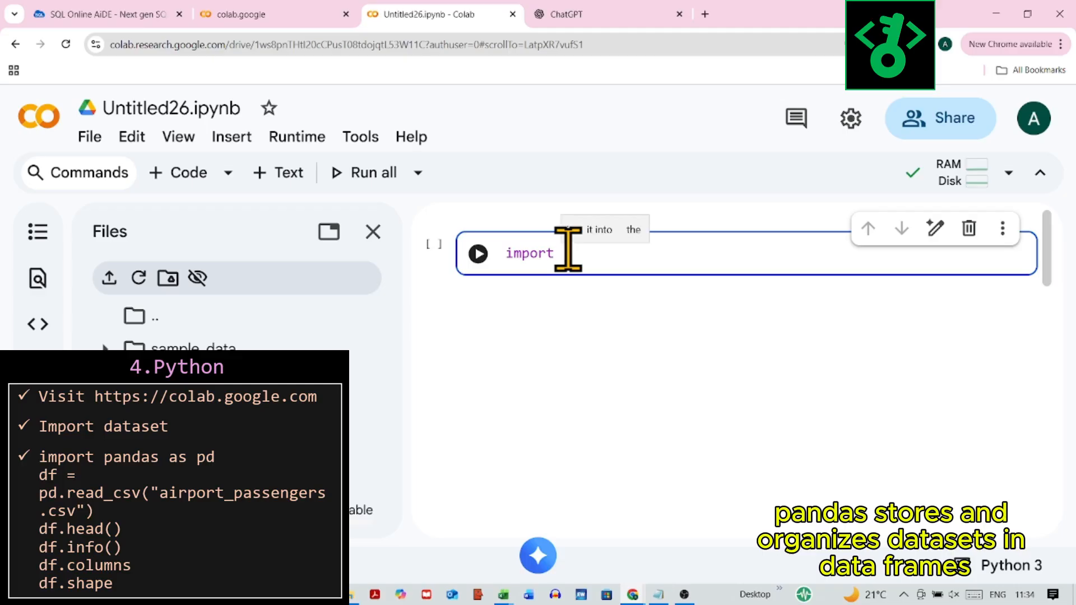
pyautogui.write('pandas as pd')
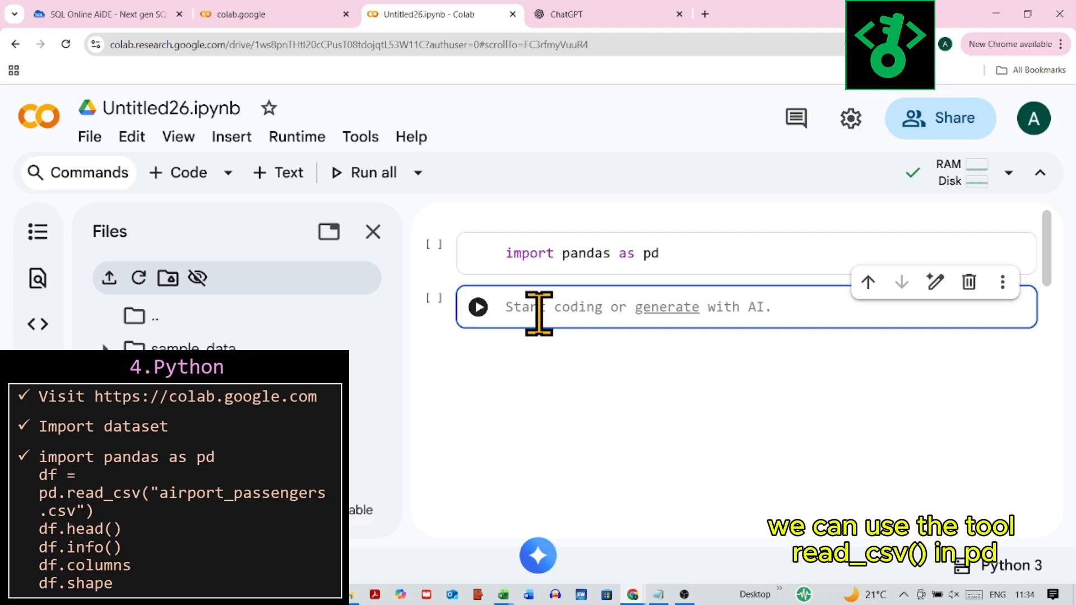
# Step: Write df = pd.read_csv("airport_passengers.csv") in the second code cell and add another code cell below it
pyautogui.write('df ')
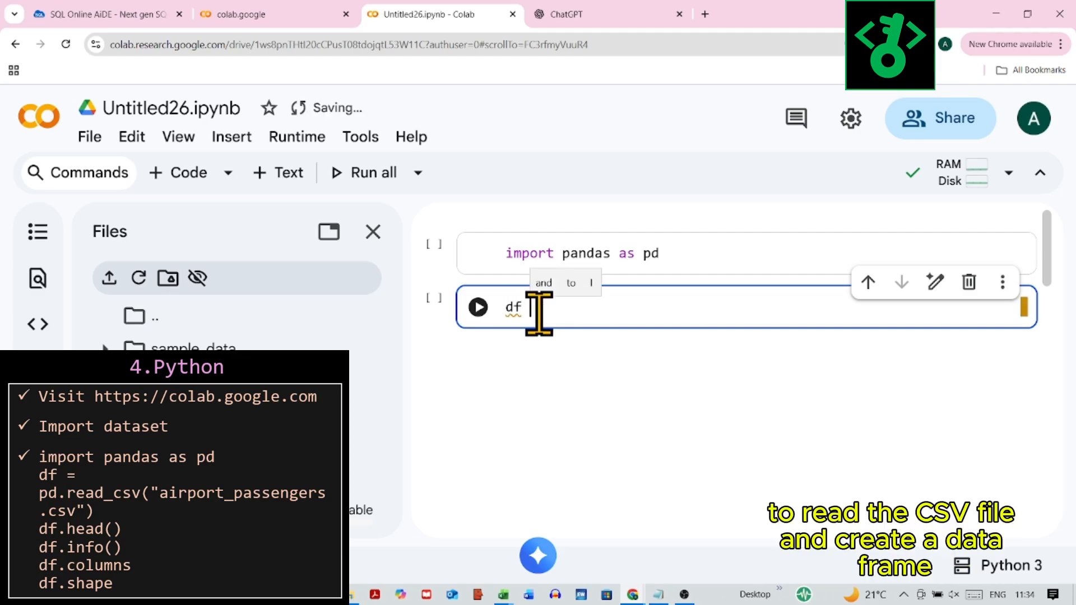
pyautogui.write('= pd')
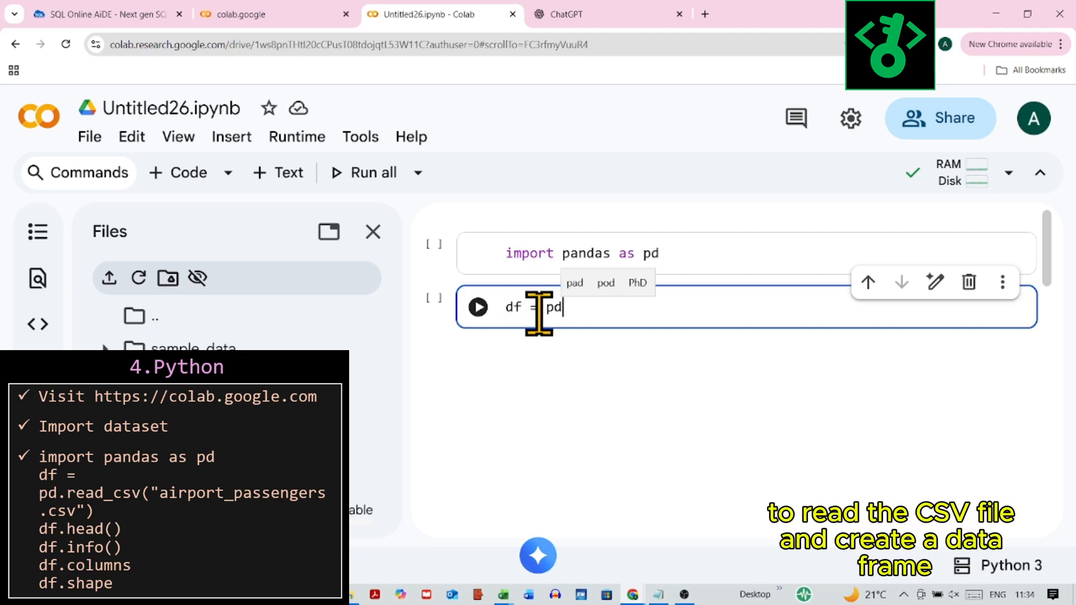
pyautogui.write('.read(')
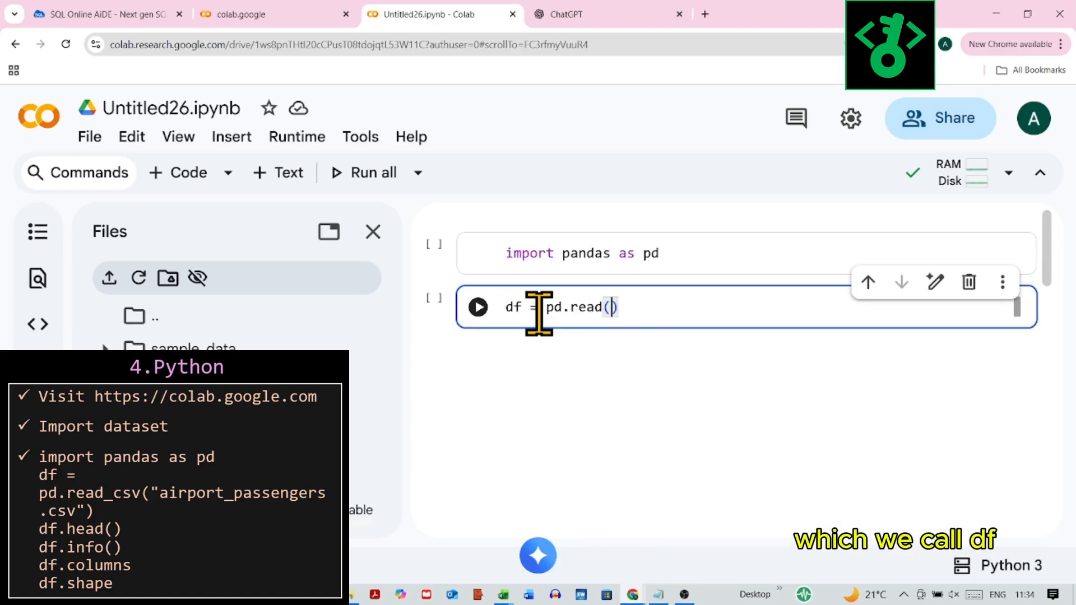
pyautogui.press('BackSpace')
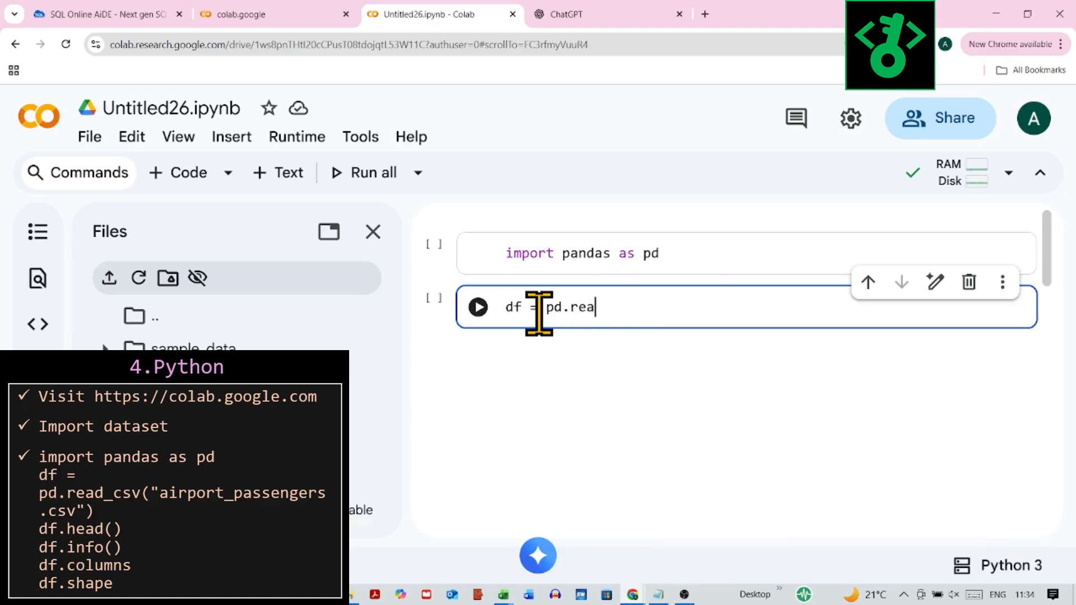
pyautogui.write('d_cs')
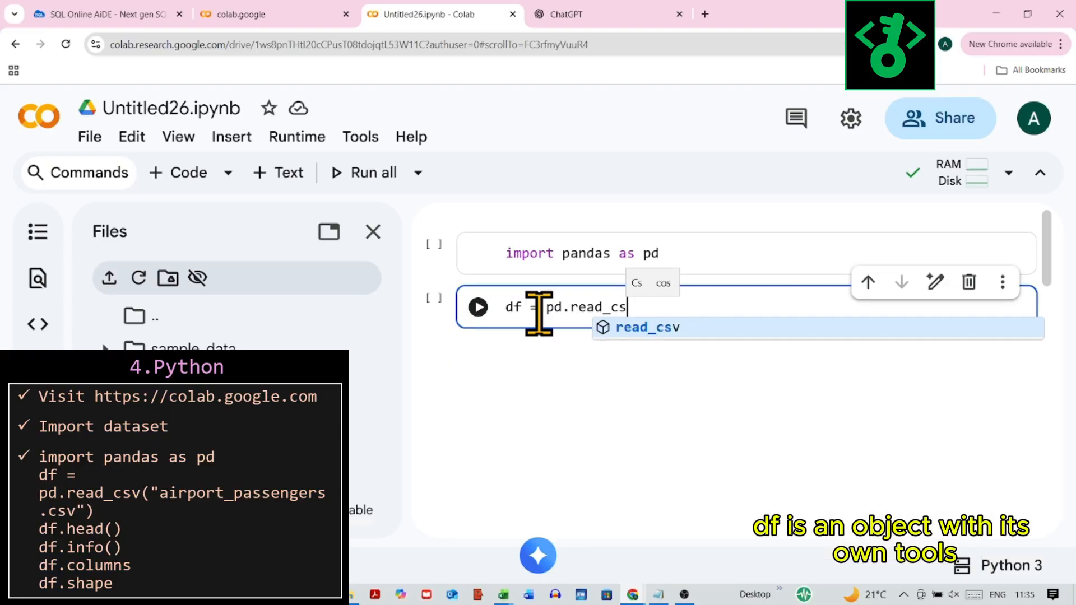
pyautogui.write('v(')
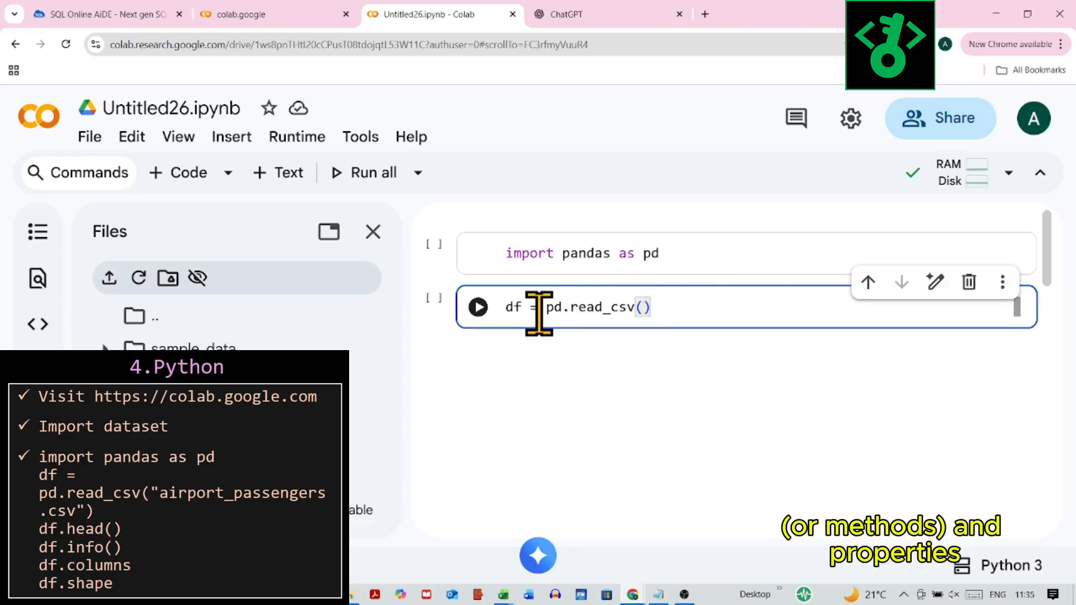
pyautogui.write('"a')
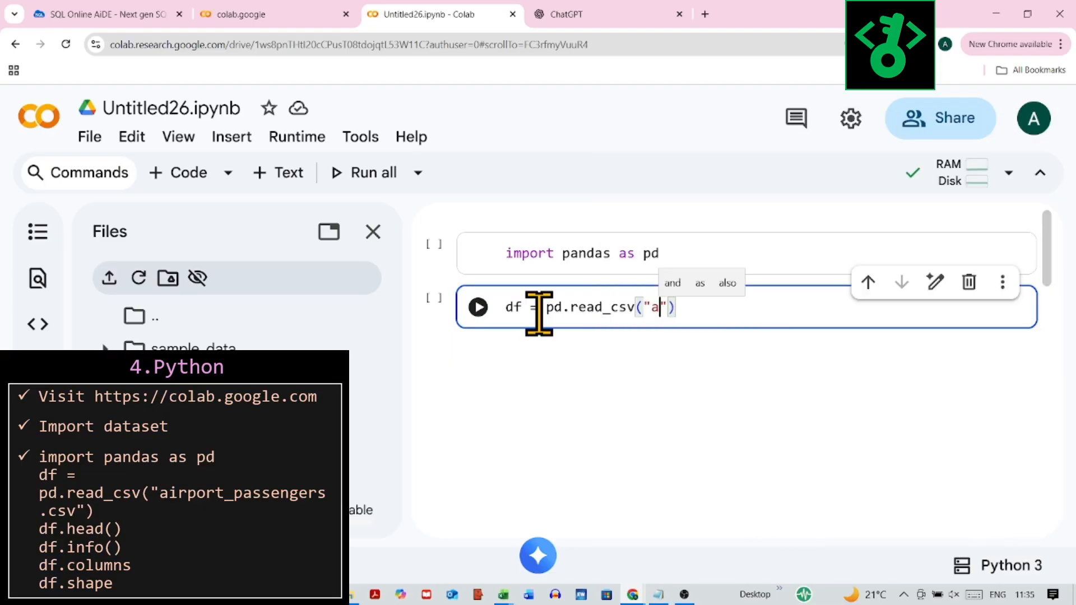
pyautogui.write('irport_passengers.c')
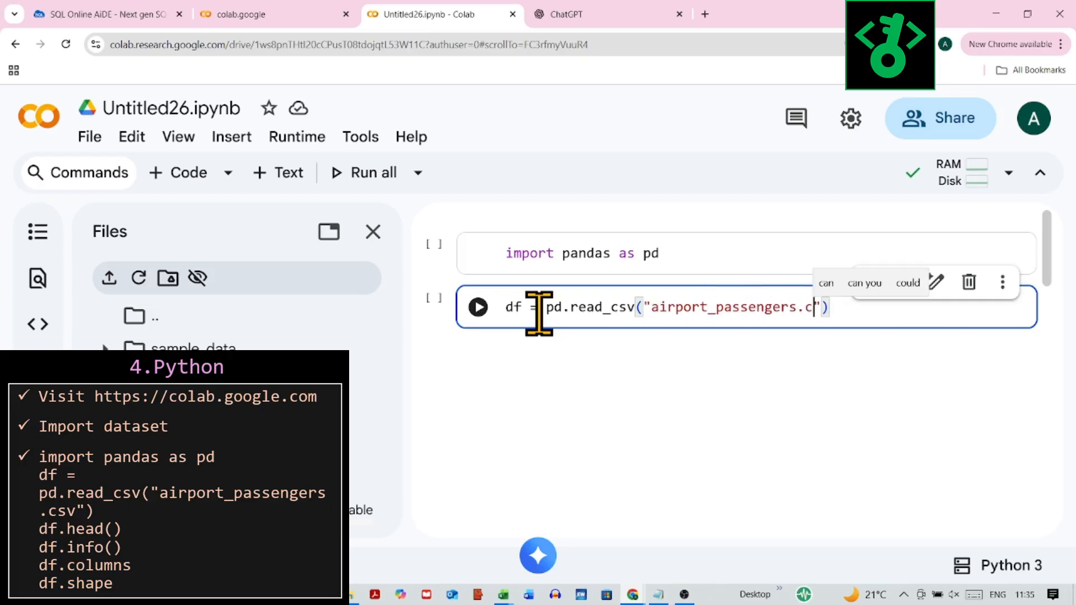
pyautogui.write('sv')
pyautogui.hotkey('ctrl', 'm')
pyautogui.press('b')
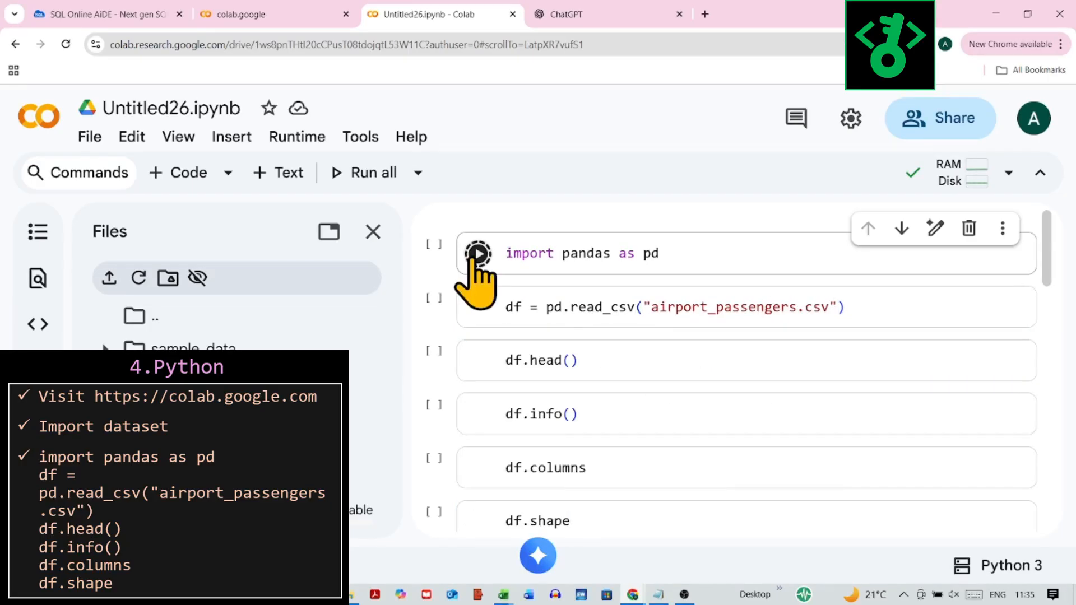
# Step: Run the pandas import, read_csv and df.head() cells, and look through the first rows of the data frame
pyautogui.click(477, 254)
pyautogui.click(478, 307)
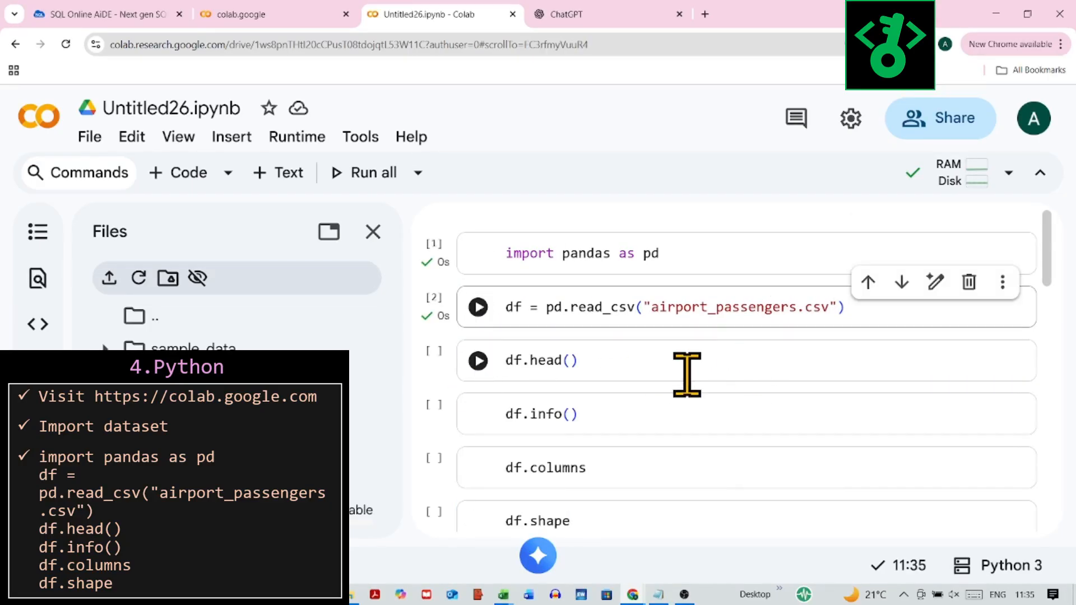
pyautogui.click(477, 360)
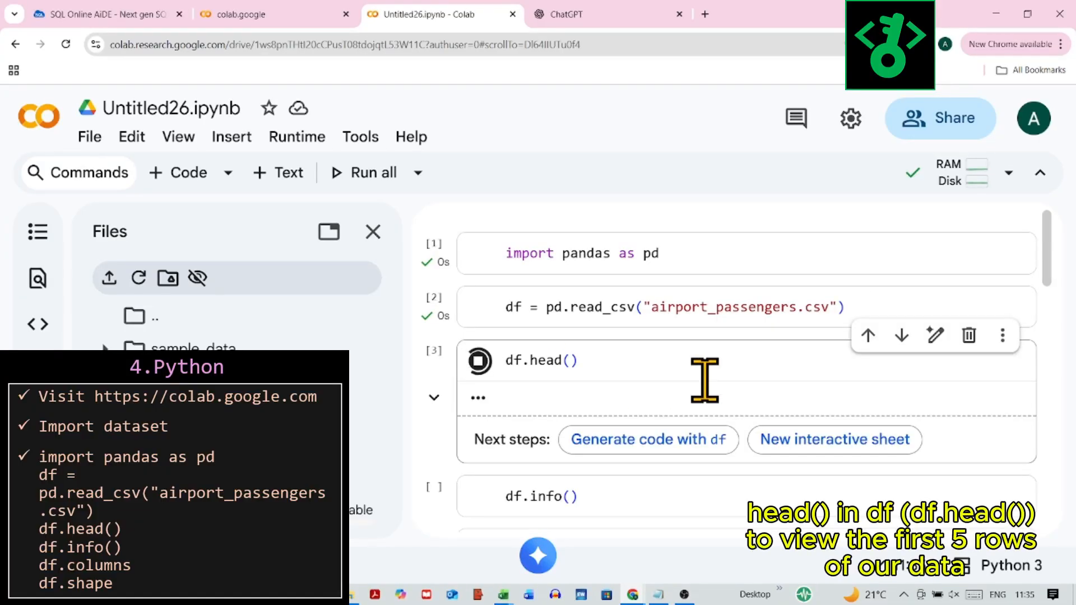
pyautogui.scroll(-2, 712, 459)
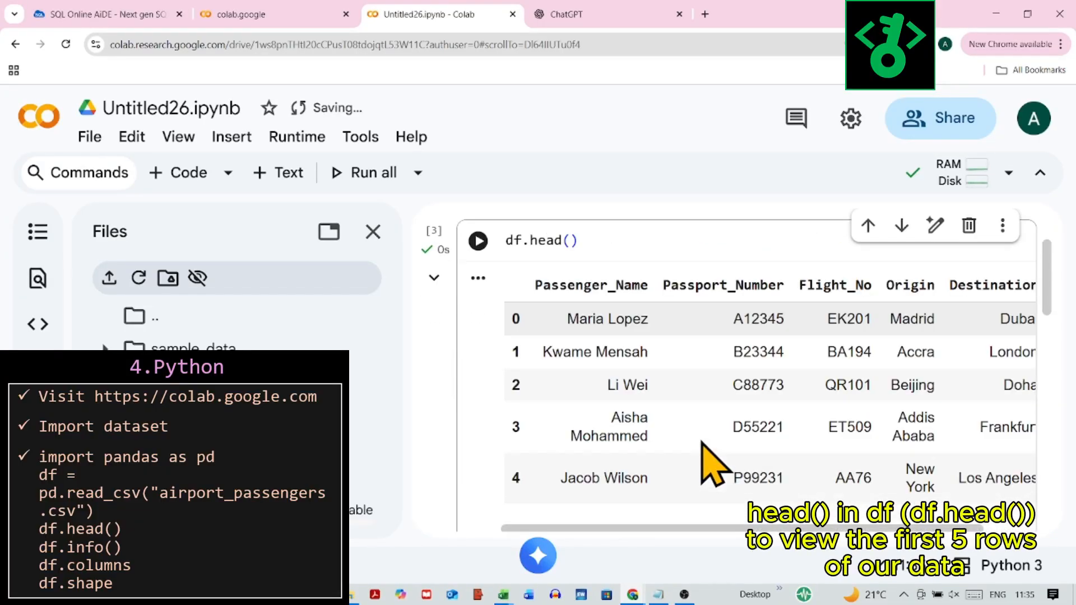
pyautogui.scroll(1, 710, 465)
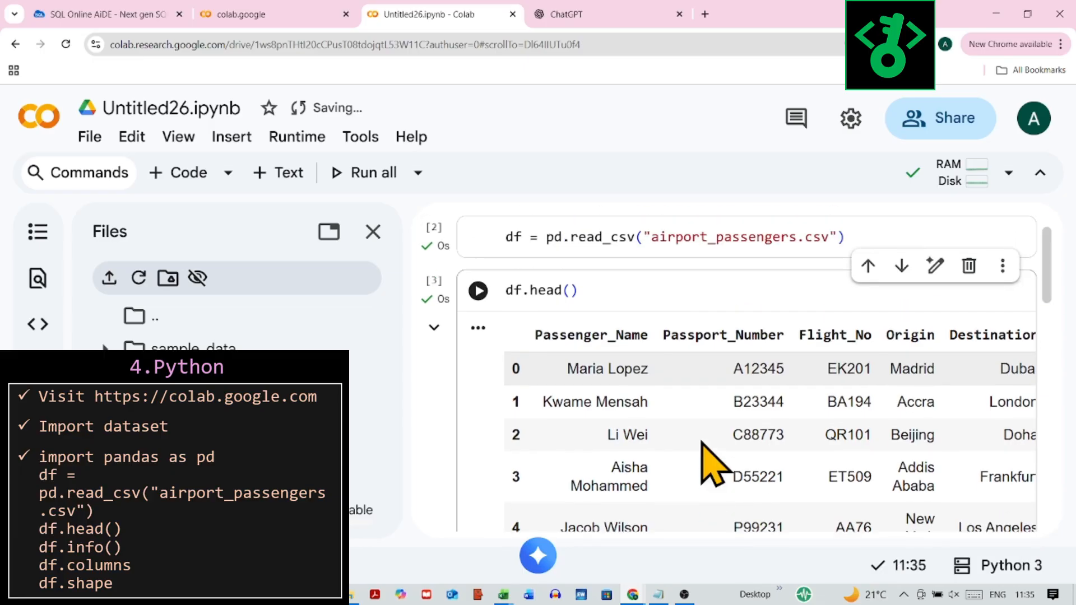
pyautogui.scroll(-2, 684, 527)
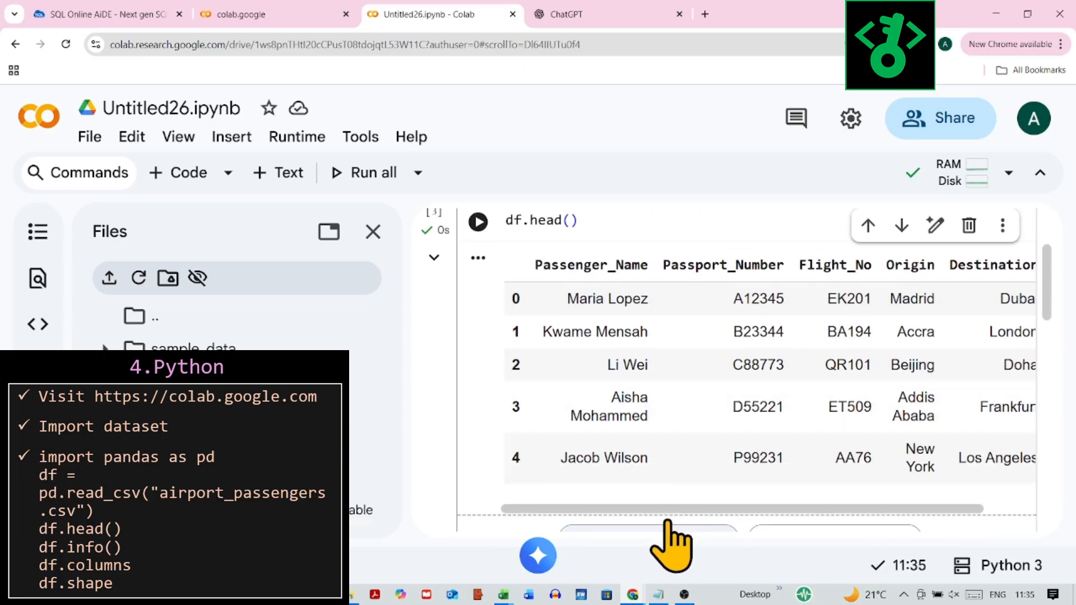
# Step: Run the df.info() cell and review the summary of column data types and non-null counts
pyautogui.scroll(-5, 670, 546)
pyautogui.click(478, 315)
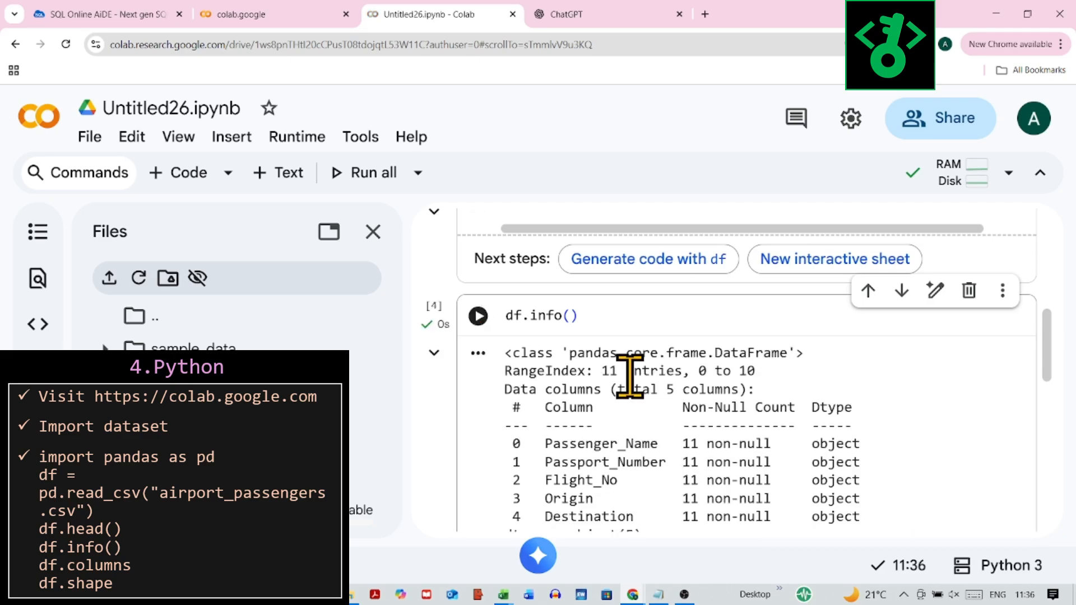
pyautogui.scroll(-2, 666, 443)
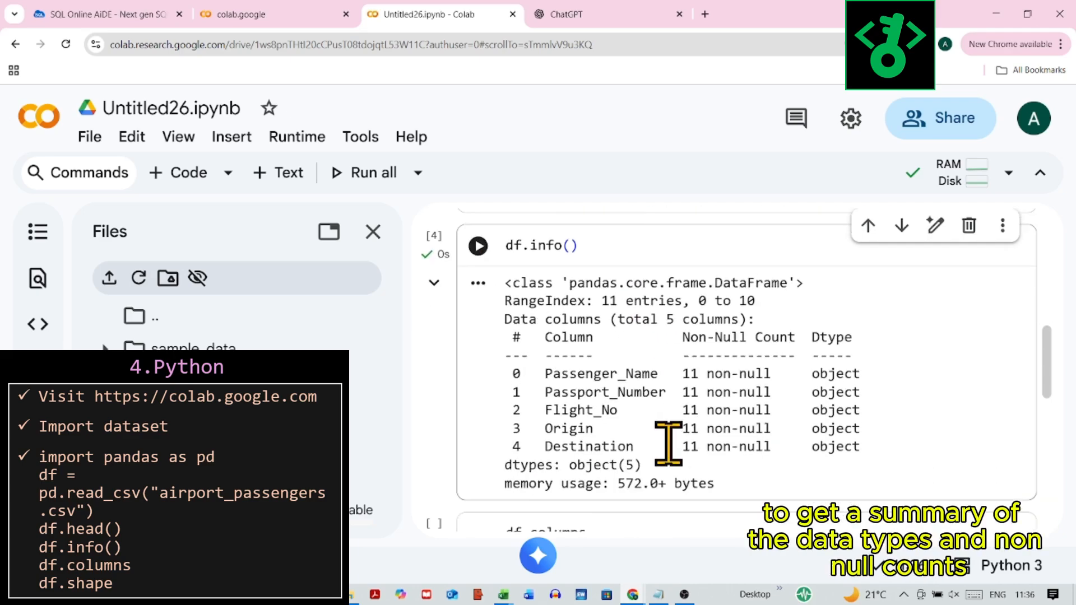
pyautogui.scroll(-4, 669, 442)
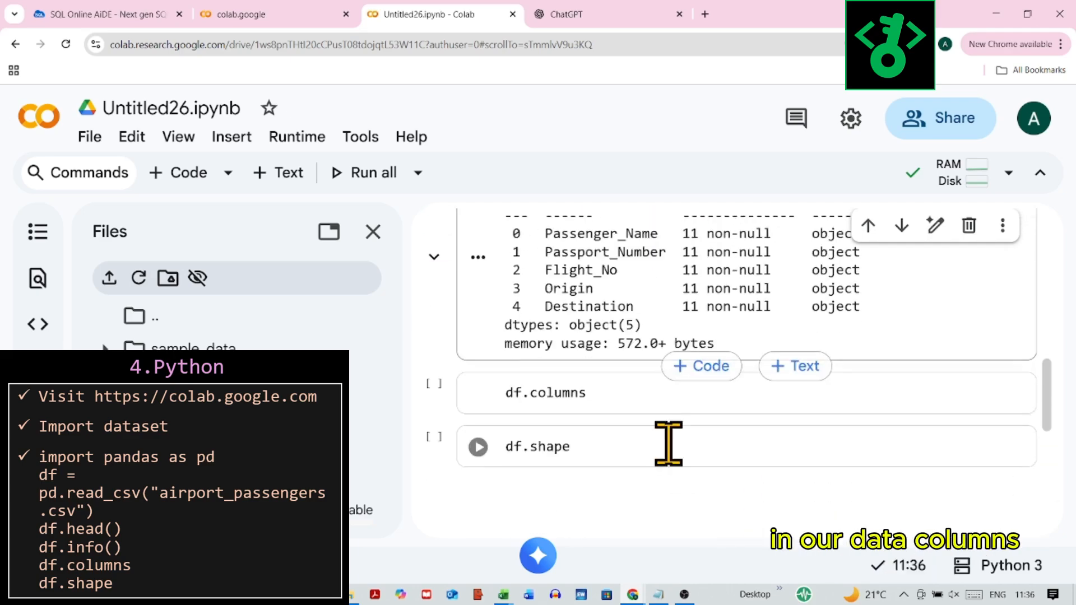
# Step: Run the df.columns and df.shape cells to inspect the data frame's column names and dimensions
pyautogui.click(479, 321)
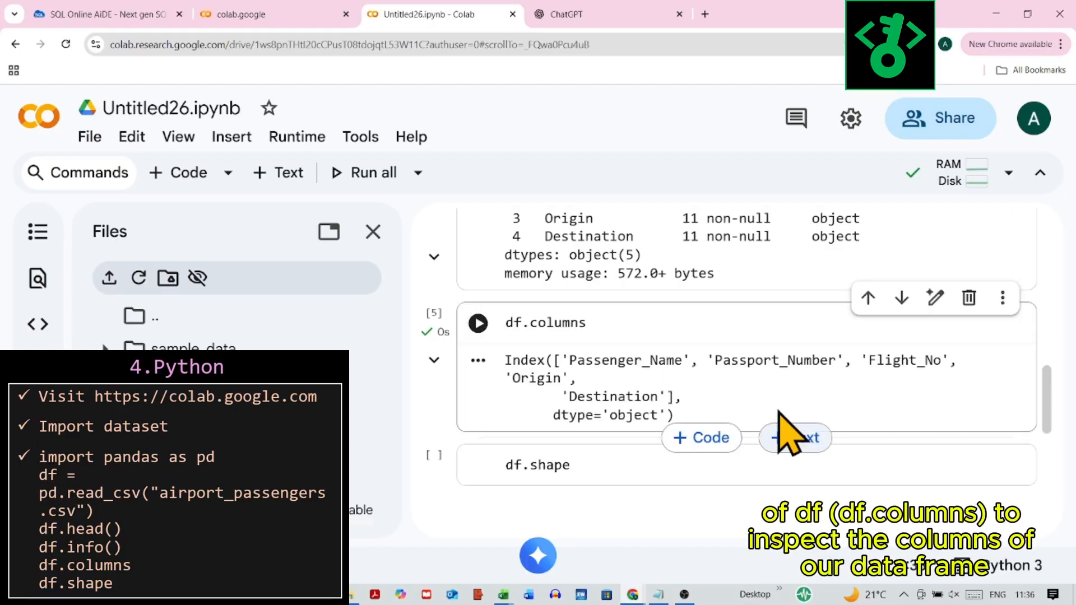
pyautogui.click(479, 465)
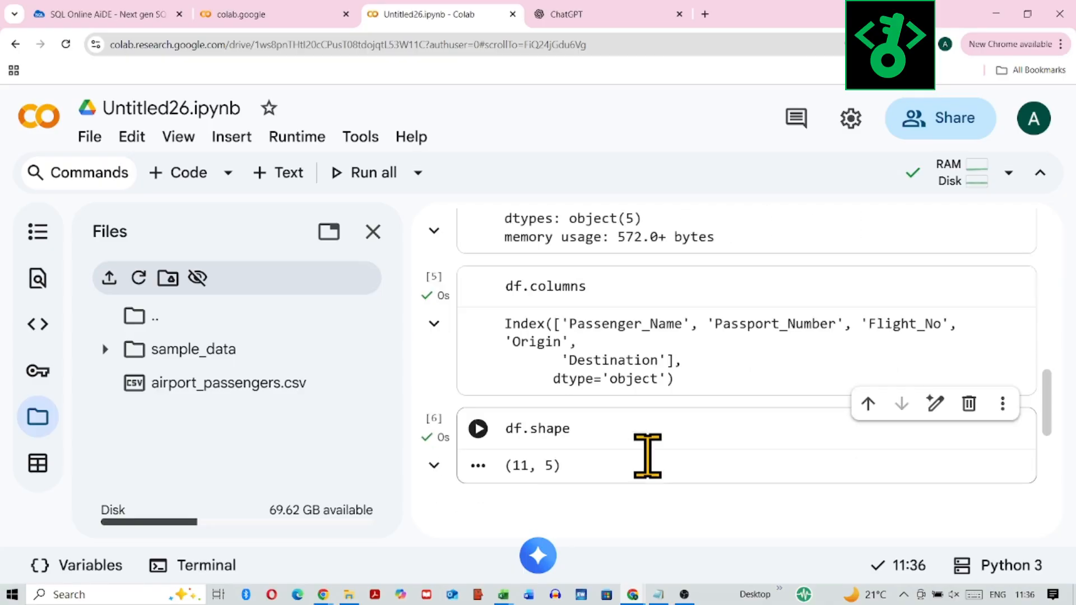
pyautogui.scroll(-2, 650, 465)
pyautogui.scroll(1, 649, 458)
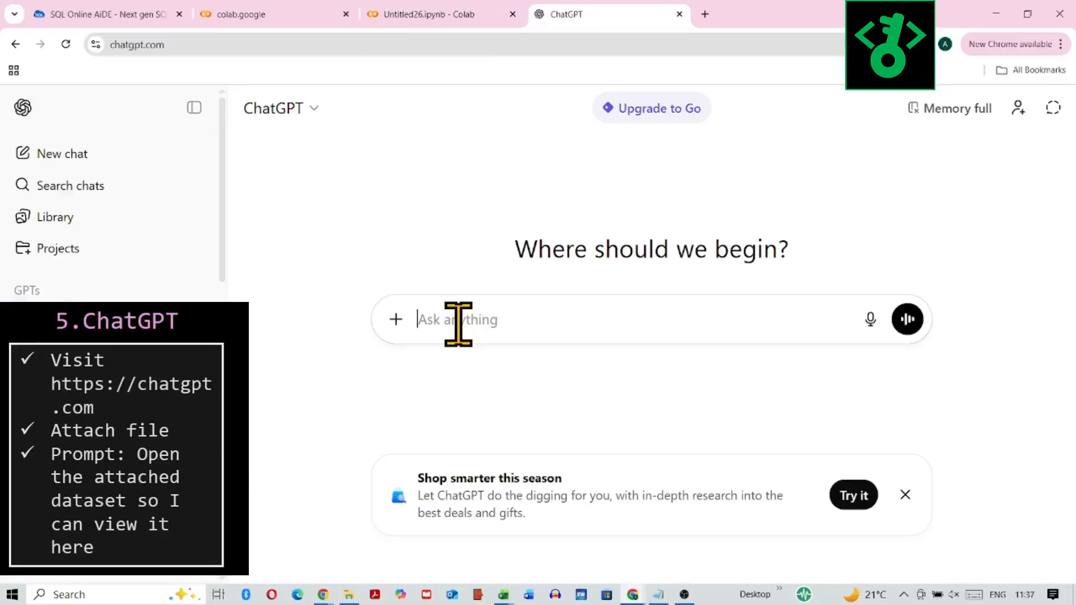
# Step: In ChatGPT, attach airport_passengers.csv and send the prompt "Open the attached dataset so I can view it here"
pyautogui.click(396, 320)
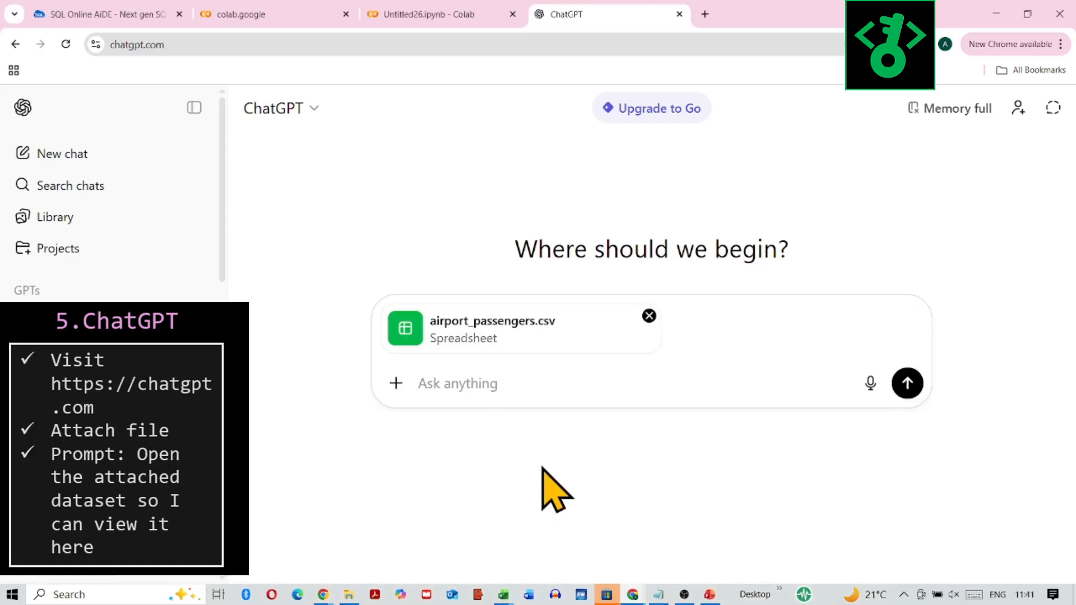
pyautogui.write('Open t')
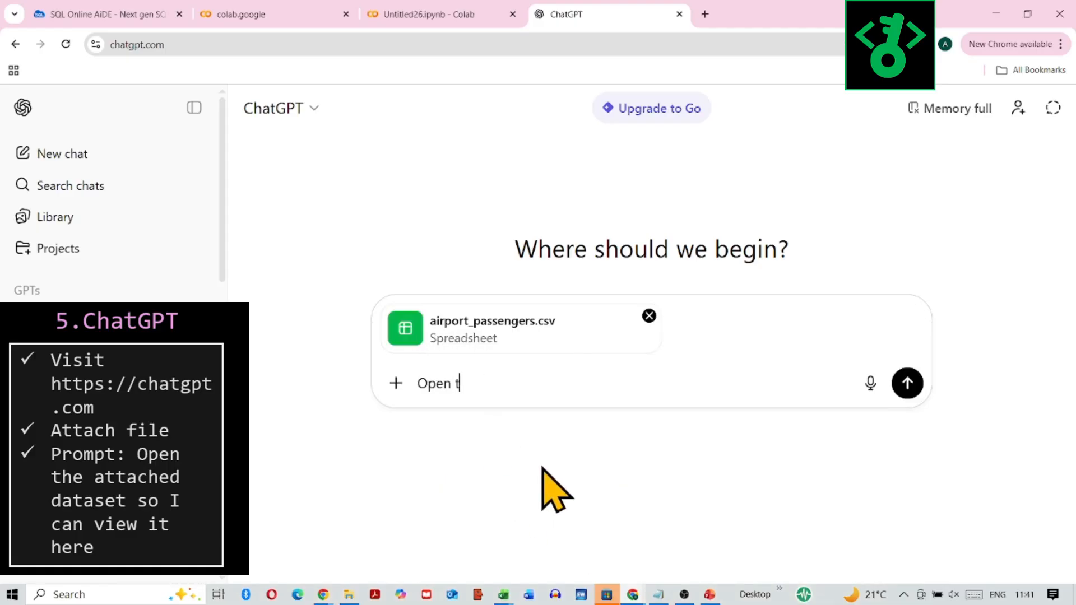
pyautogui.write('he attac')
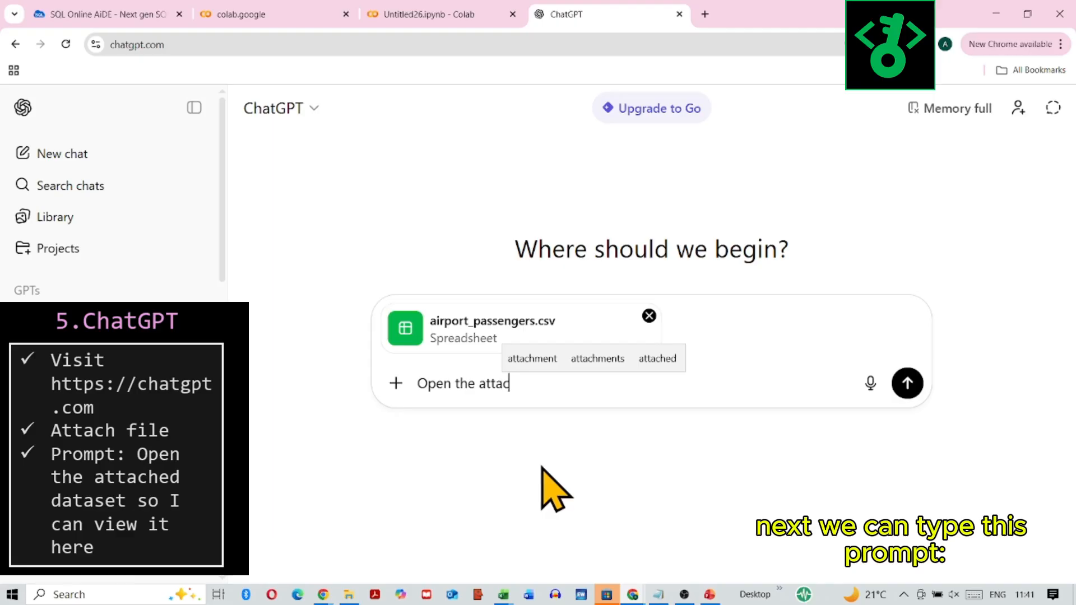
pyautogui.write('hed dataset ')
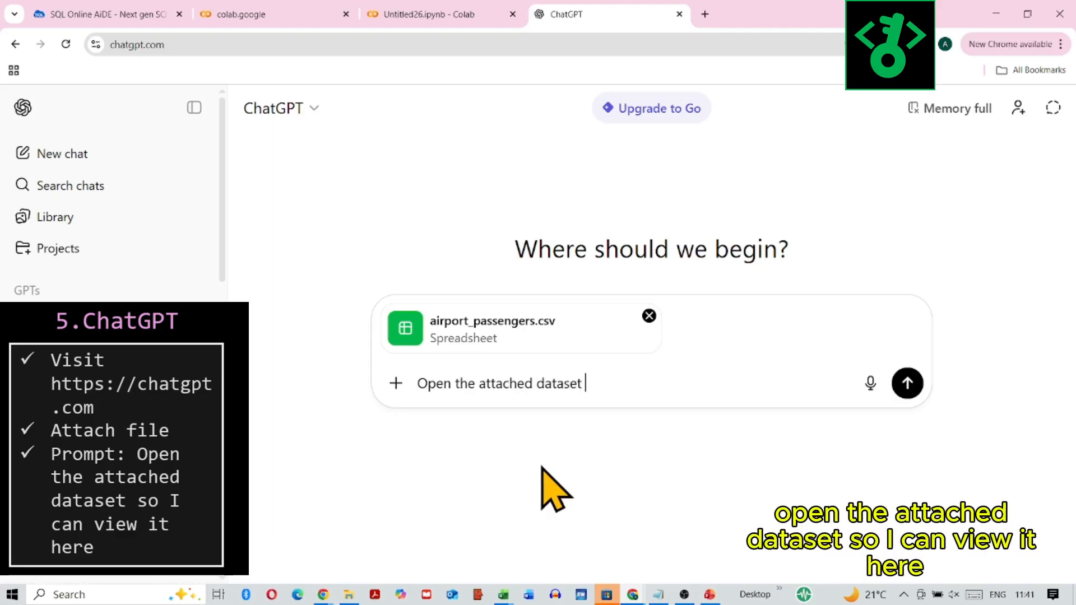
pyautogui.write('so I can view it here')
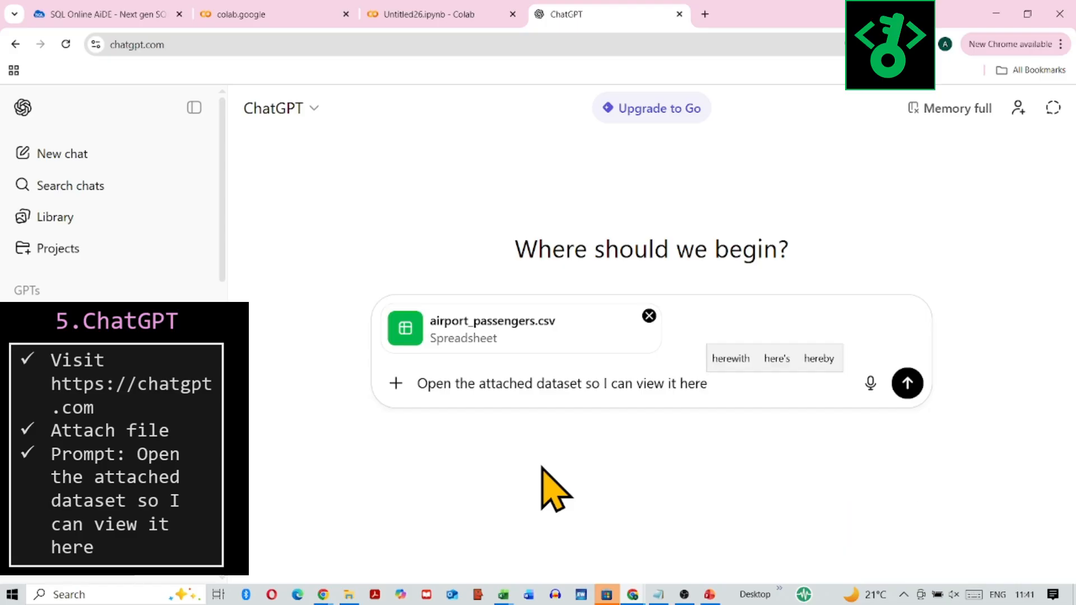
pyautogui.press('Return')
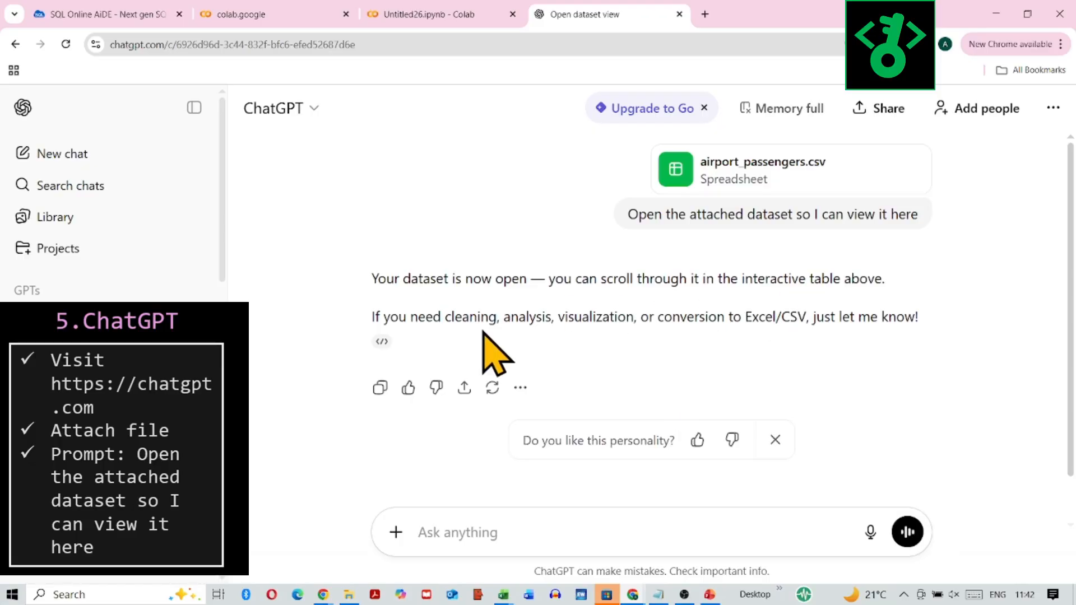
# Step: Open the analysis details of the reply and look through the dataset's rows and remaining columns in the result
pyautogui.click(383, 341)
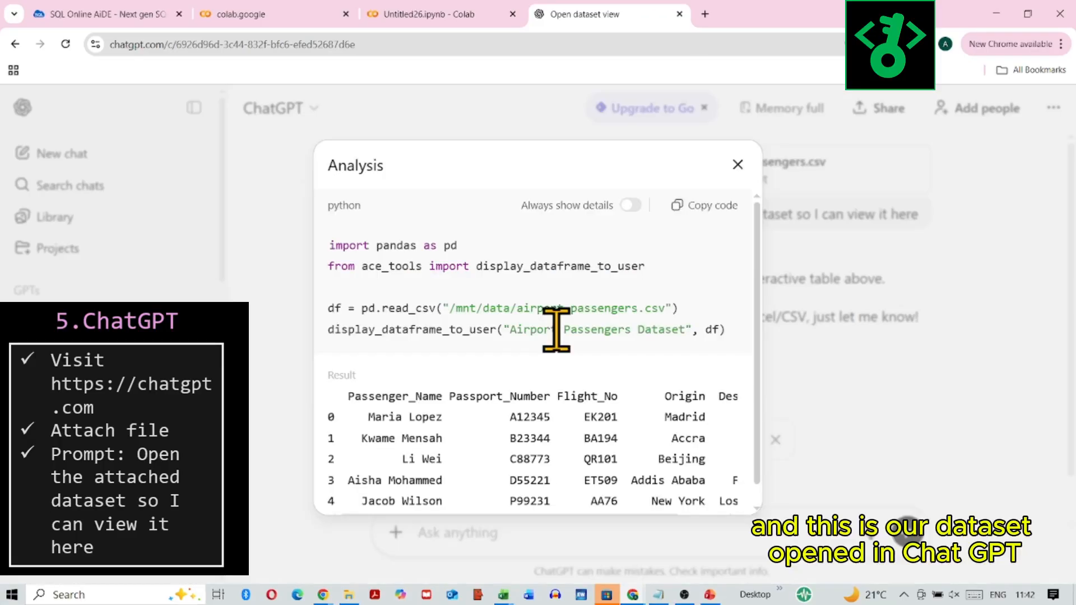
pyautogui.scroll(-1, 597, 361)
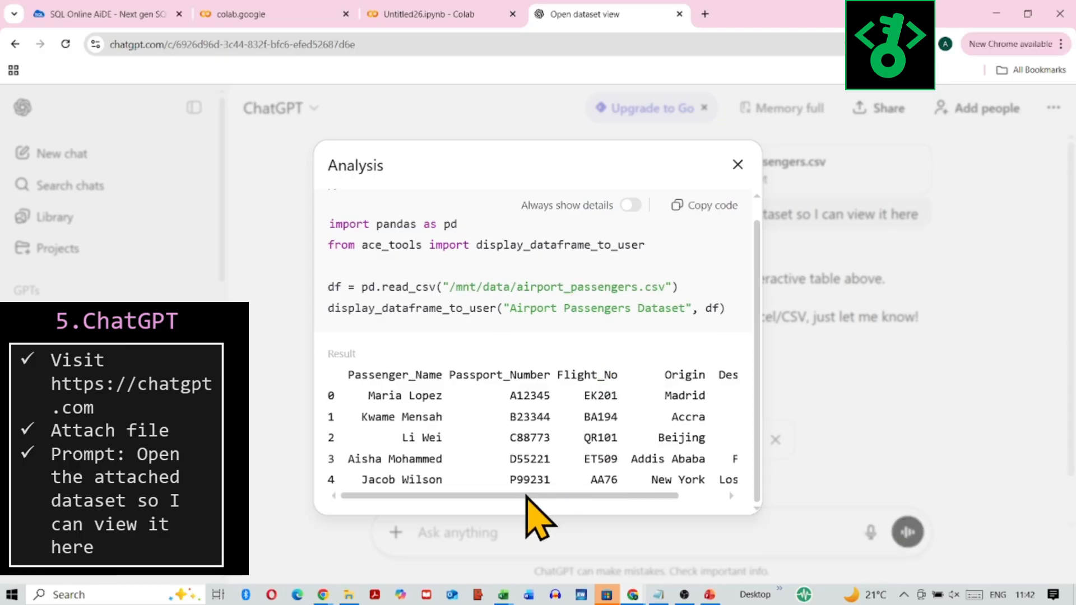
pyautogui.moveTo(527, 495); pyautogui.dragTo(583, 496)
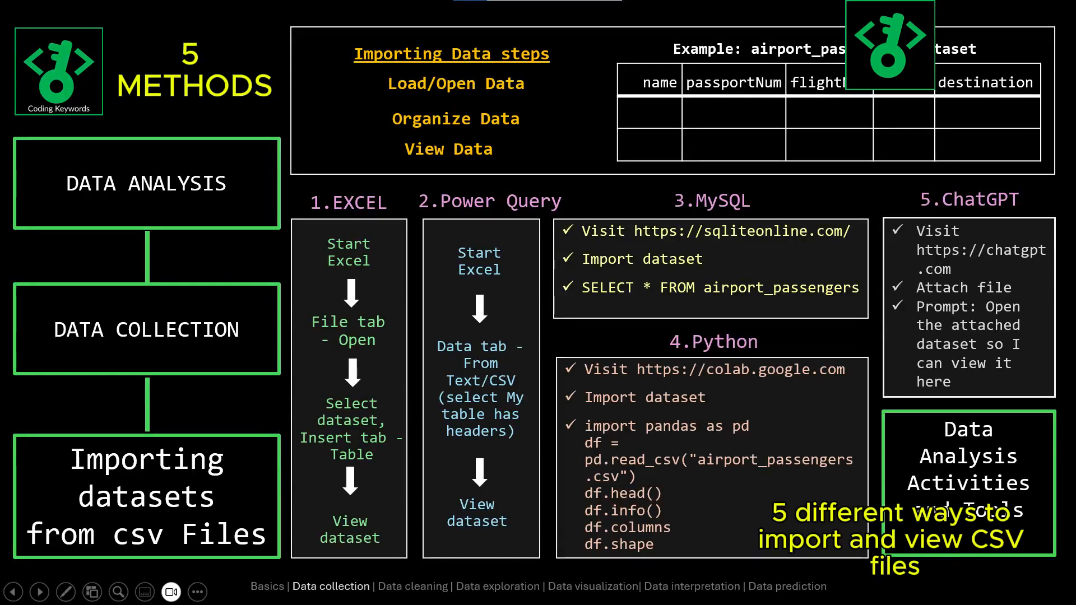